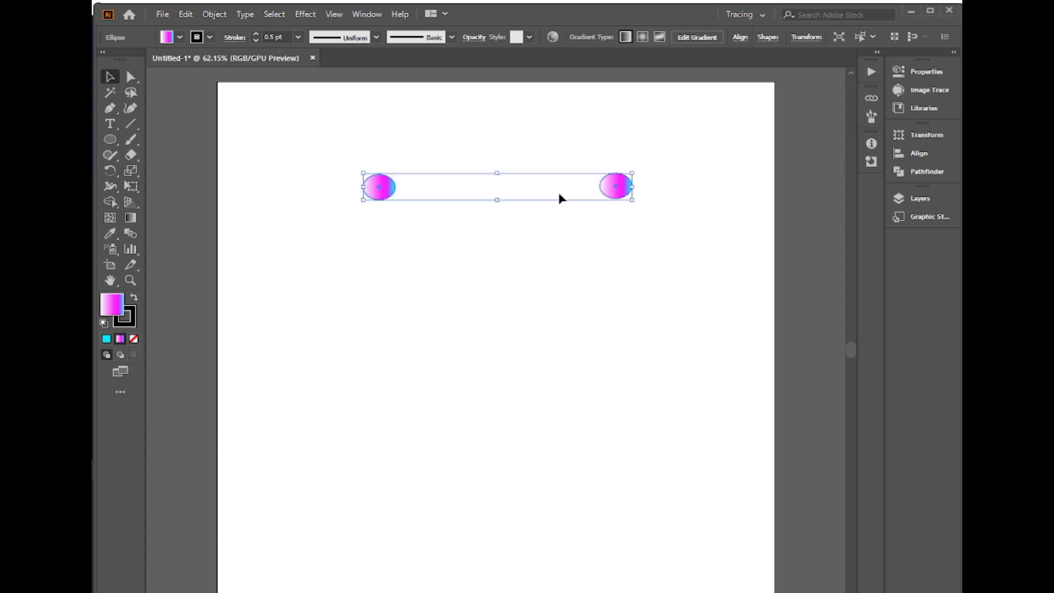
Step: Give both selected ellipses a magenta stroke and set its weight to 0.25 pt
{"action": "left_click", "coordinate": [209, 37]}
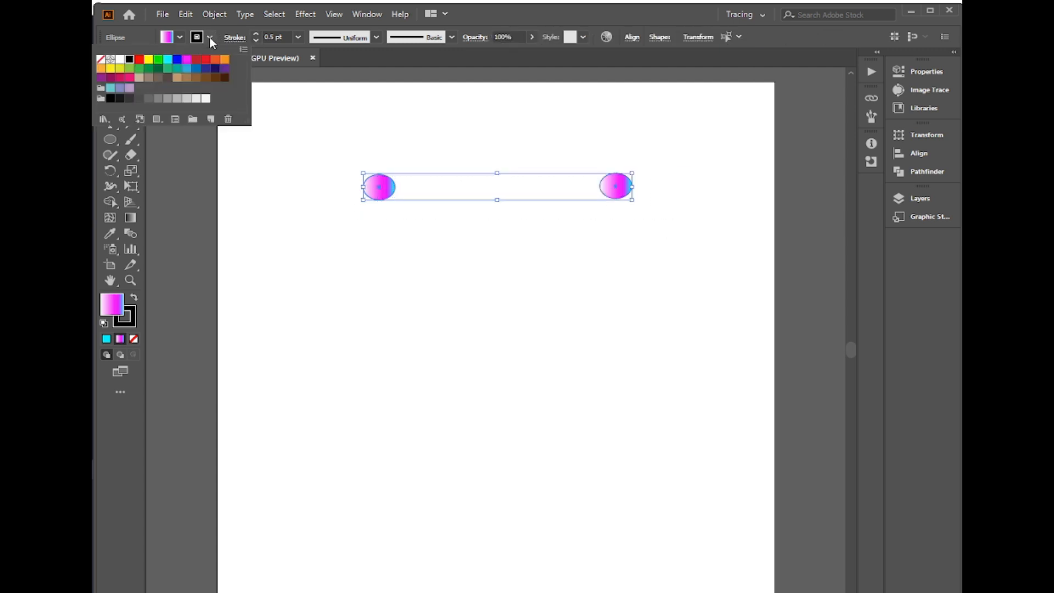
{"action": "left_click", "coordinate": [186, 59]}
{"action": "left_click", "coordinate": [255, 43]}
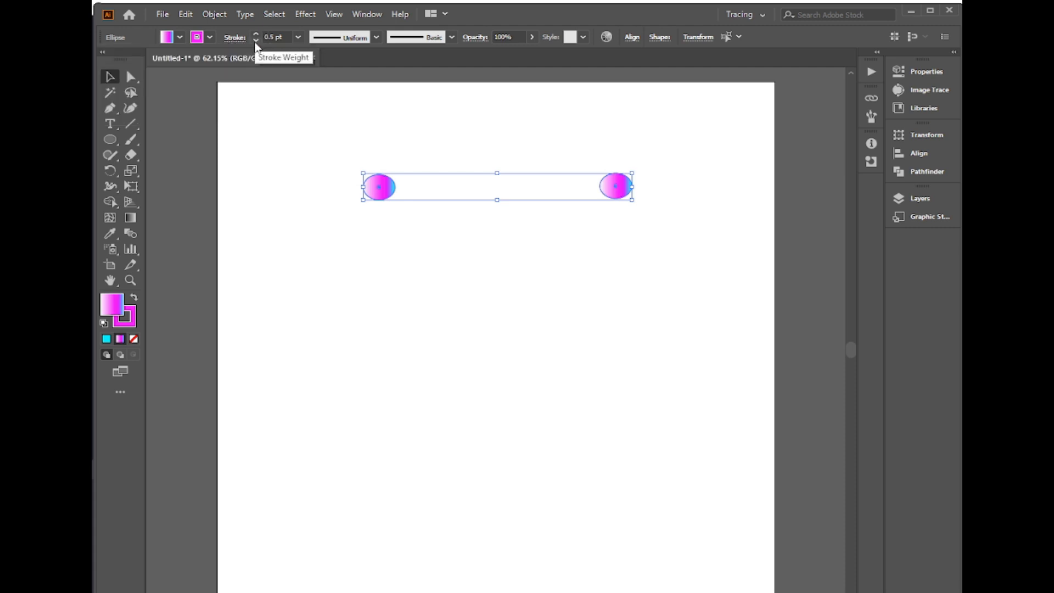
{"action": "left_click", "coordinate": [255, 42]}
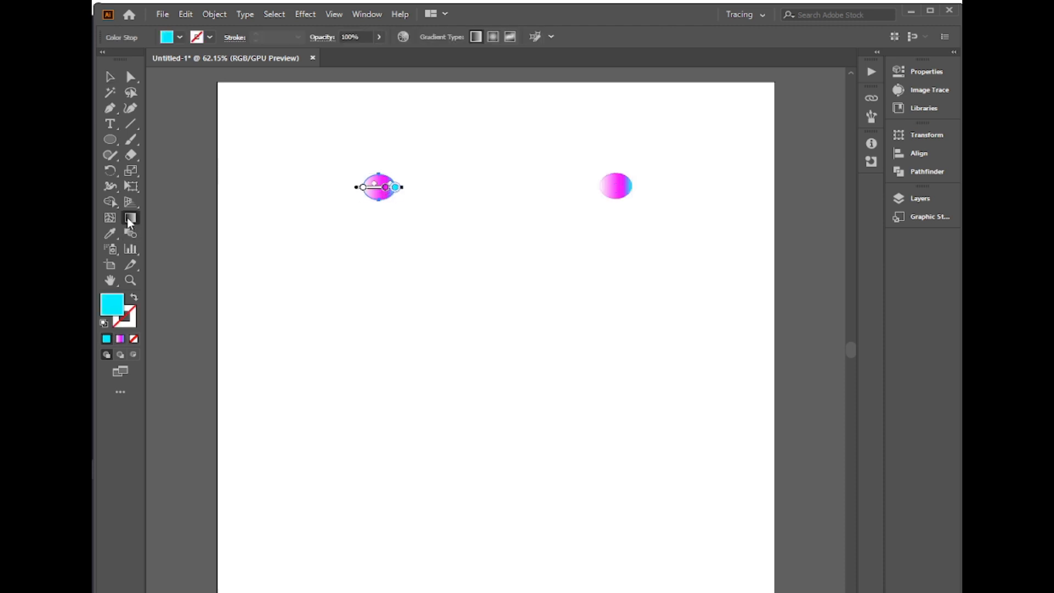
Step: Edit the first ellipse's gradient: remove the cyan stop, move the magenta stop to the end and the white stop to about 17%
{"action": "double_click", "coordinate": [130, 218]}
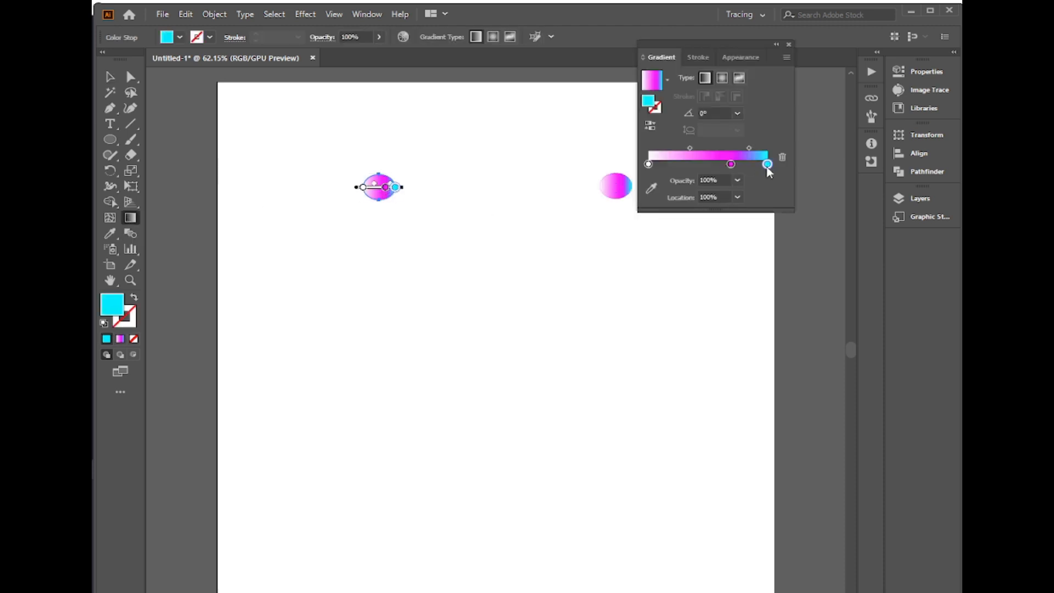
{"action": "left_click_drag", "start_coordinate": [766, 165], "coordinate": [767, 186]}
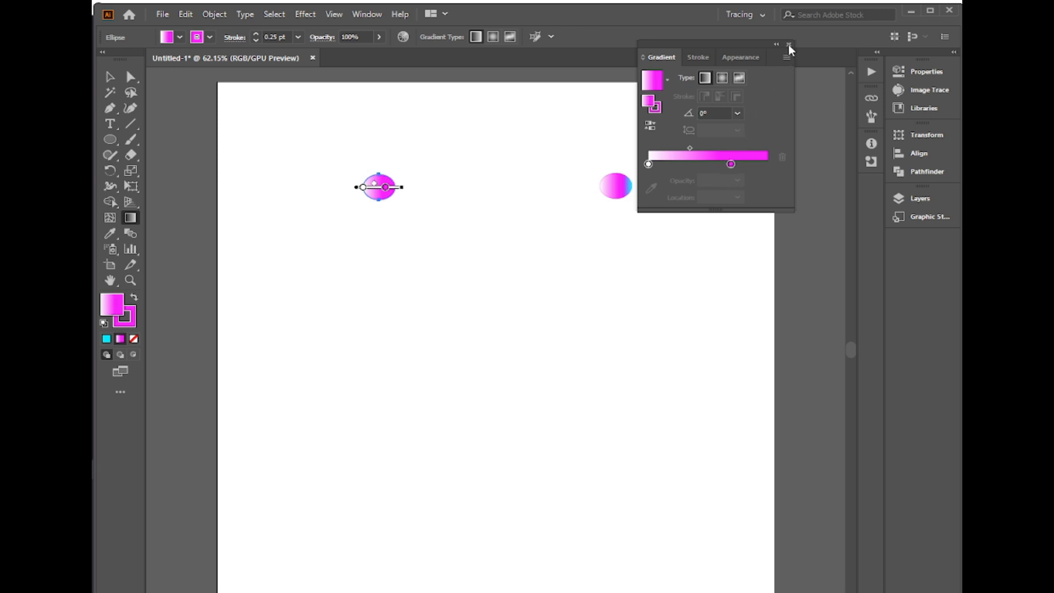
{"action": "left_click", "coordinate": [730, 164]}
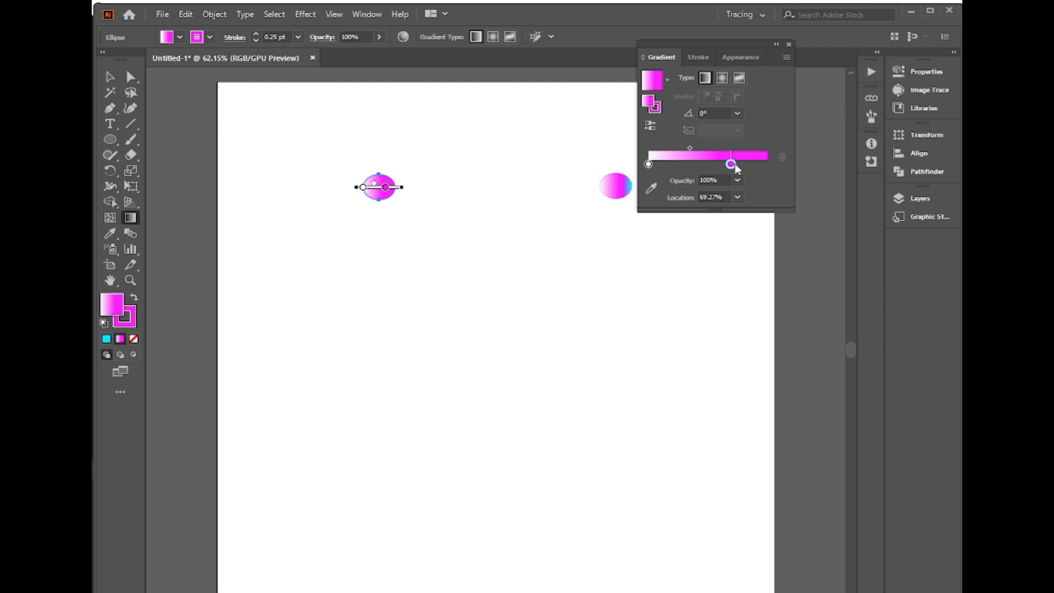
{"action": "left_click_drag", "start_coordinate": [730, 164], "coordinate": [766, 164]}
{"action": "left_click_drag", "start_coordinate": [650, 163], "coordinate": [669, 164]}
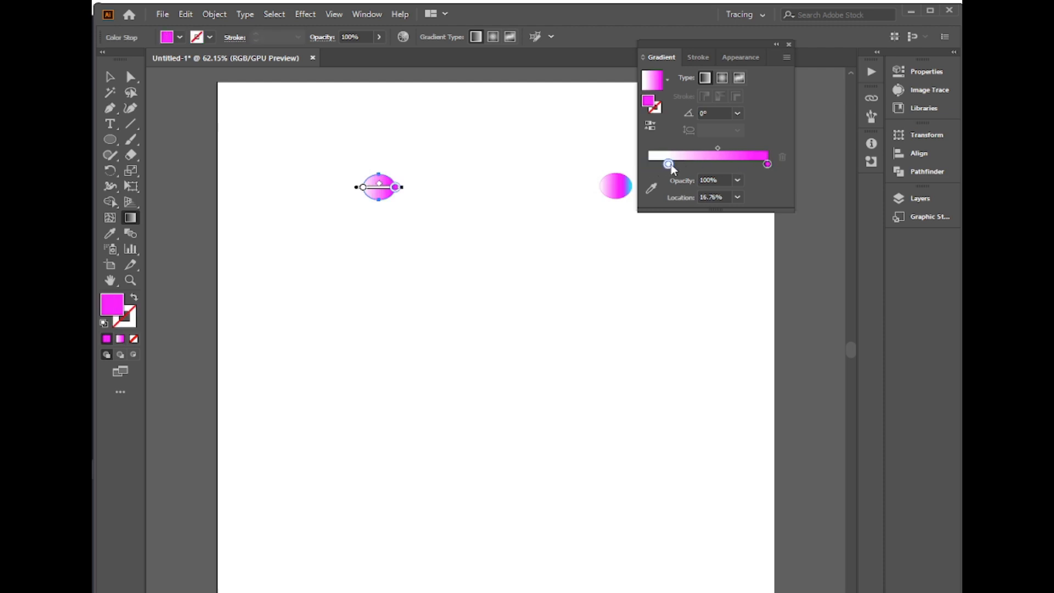
{"action": "left_click", "coordinate": [789, 44]}
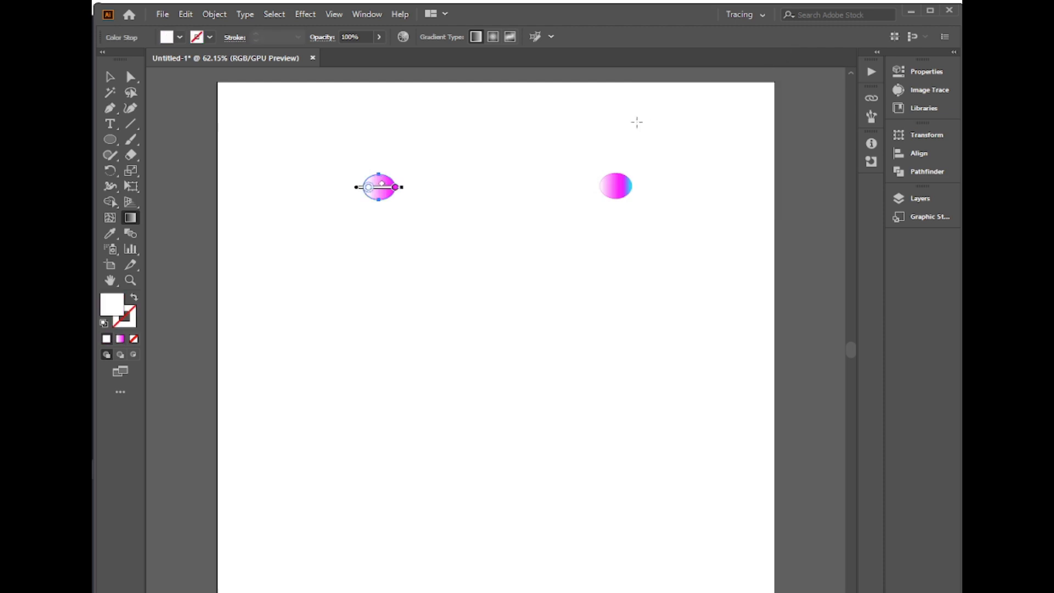
Step: Select both gradient ellipses and make a blend between them
{"action": "left_click", "coordinate": [109, 77]}
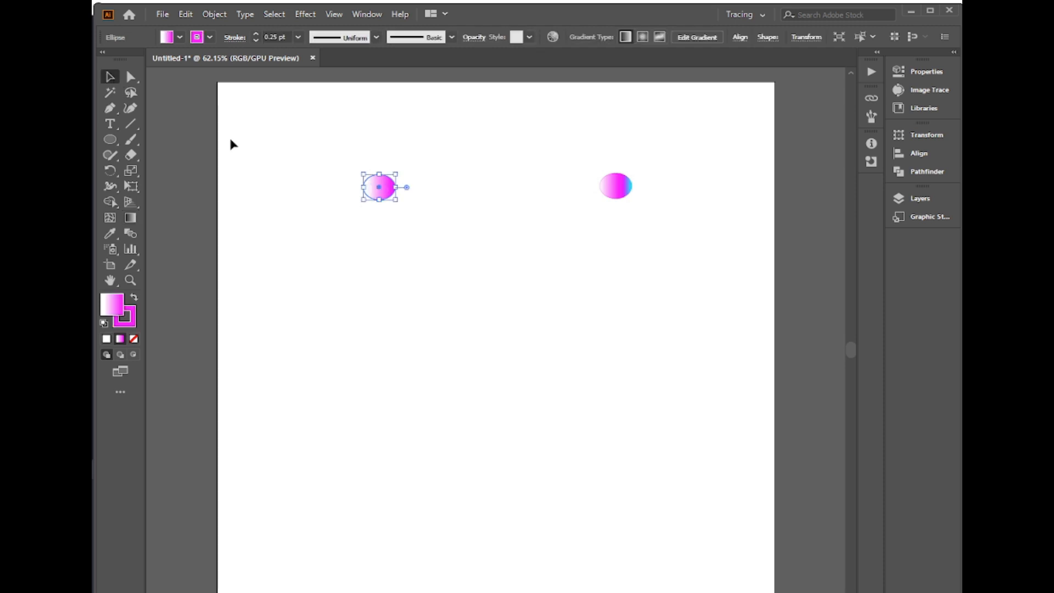
{"action": "left_click_drag", "start_coordinate": [335, 156], "coordinate": [696, 220]}
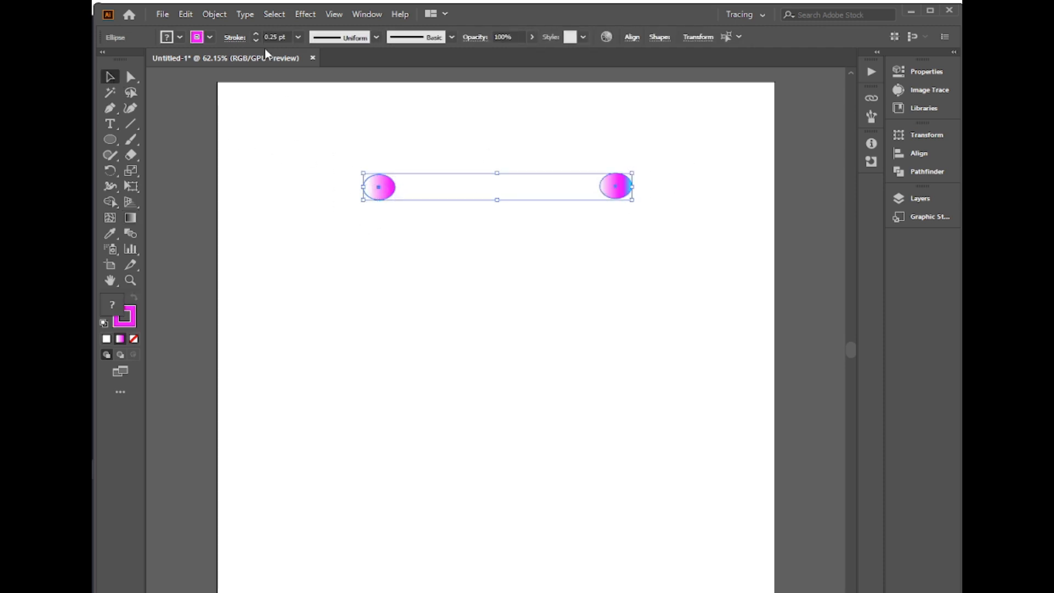
{"action": "left_click", "coordinate": [215, 14]}
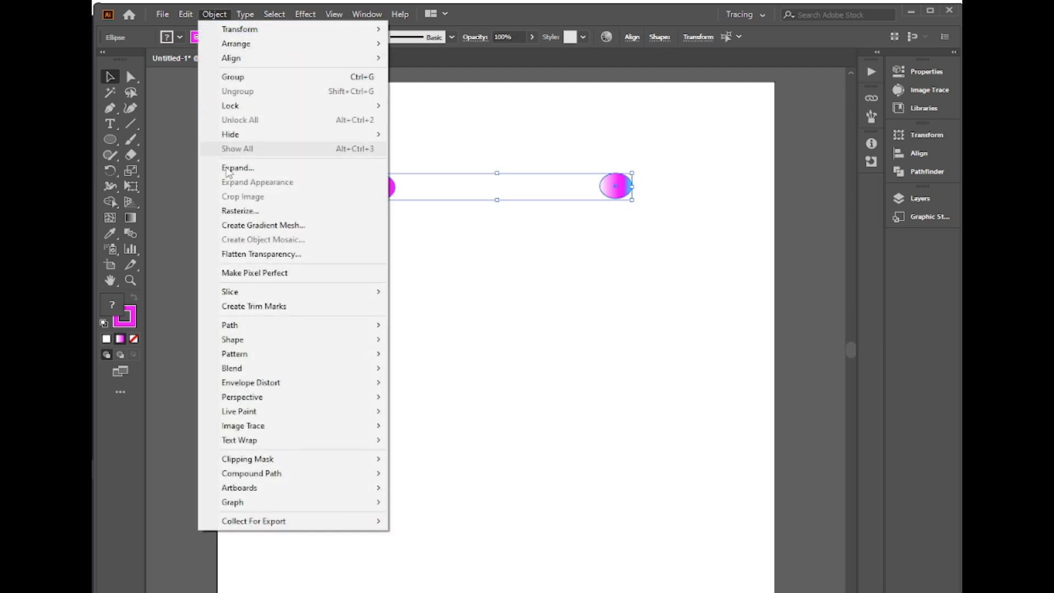
{"action": "mouse_move", "coordinate": [253, 367]}
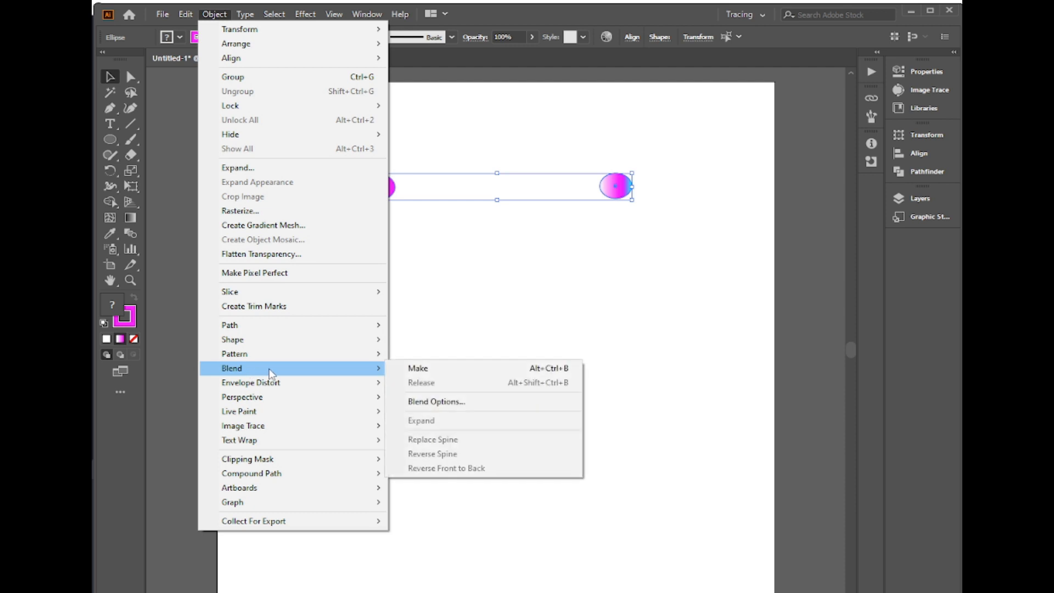
{"action": "left_click", "coordinate": [438, 372]}
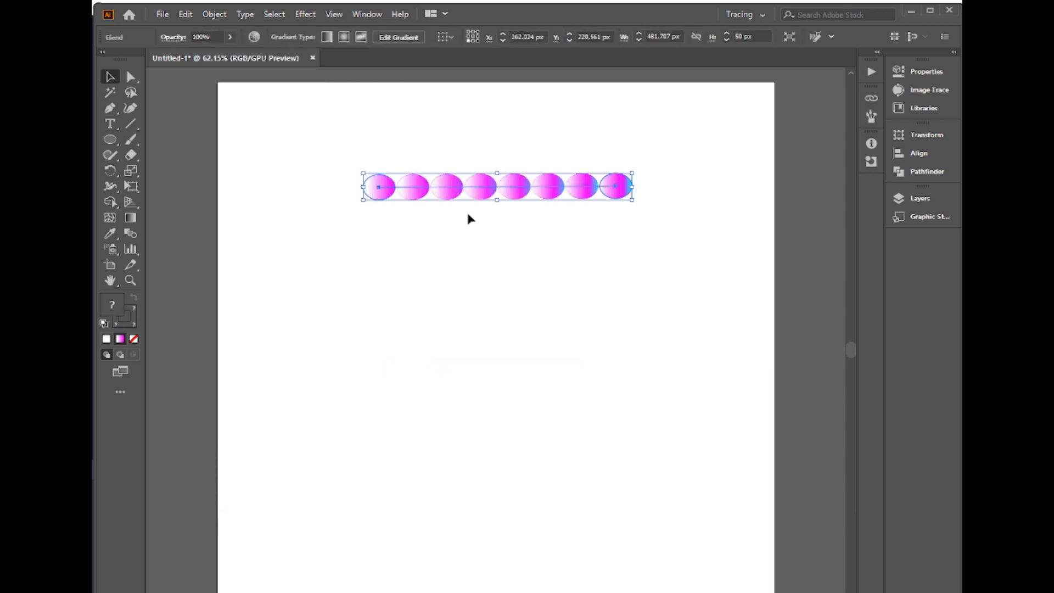
Step: Set the blend's spacing to Specified Steps with 400 steps, with preview enabled
{"action": "left_click", "coordinate": [214, 14]}
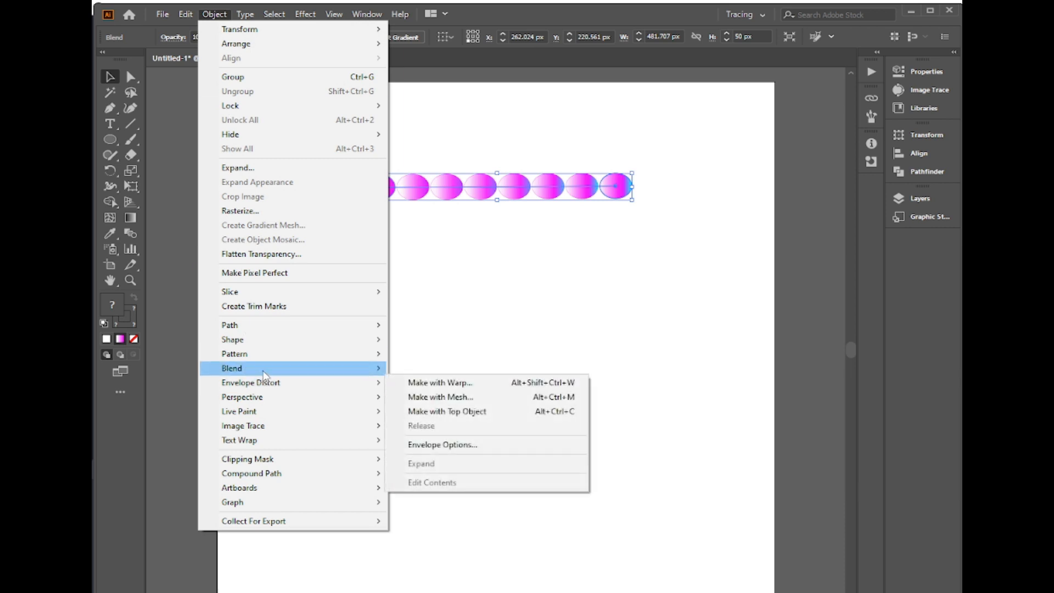
{"action": "mouse_move", "coordinate": [268, 369]}
{"action": "left_click", "coordinate": [456, 409]}
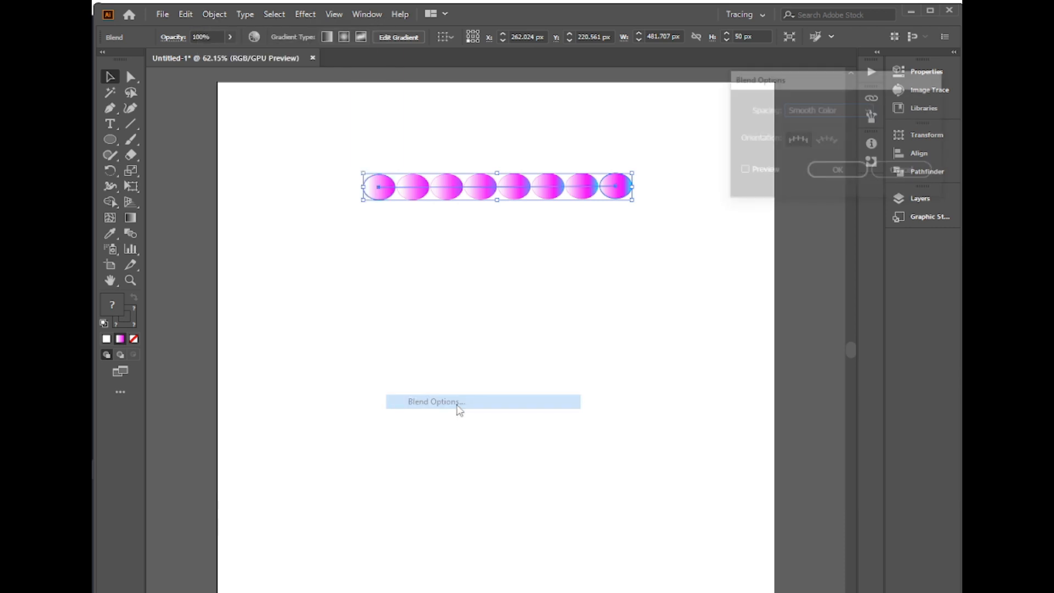
{"action": "left_click", "coordinate": [741, 171]}
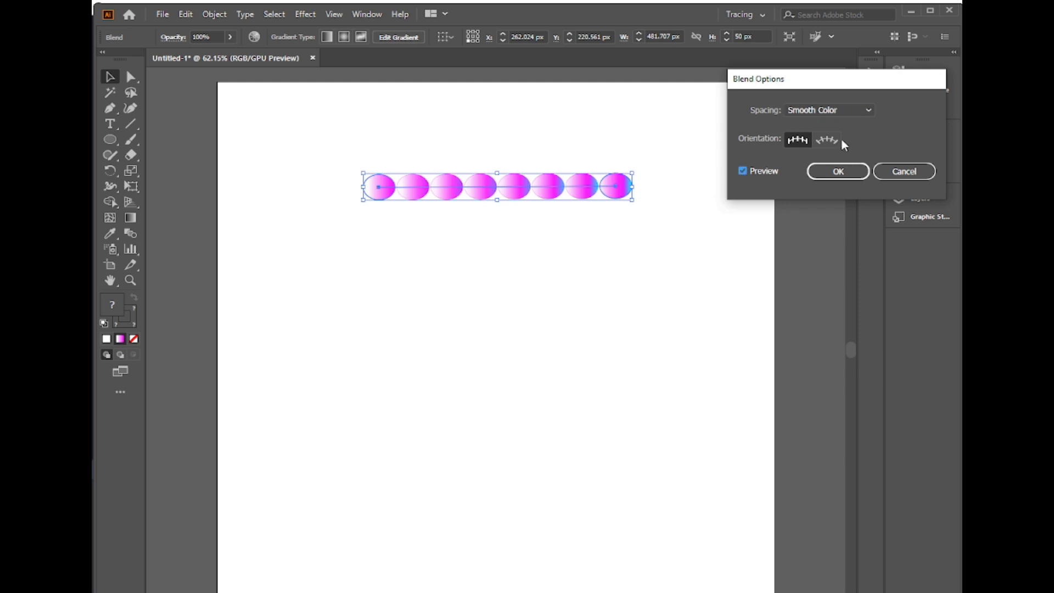
{"action": "left_click", "coordinate": [868, 110]}
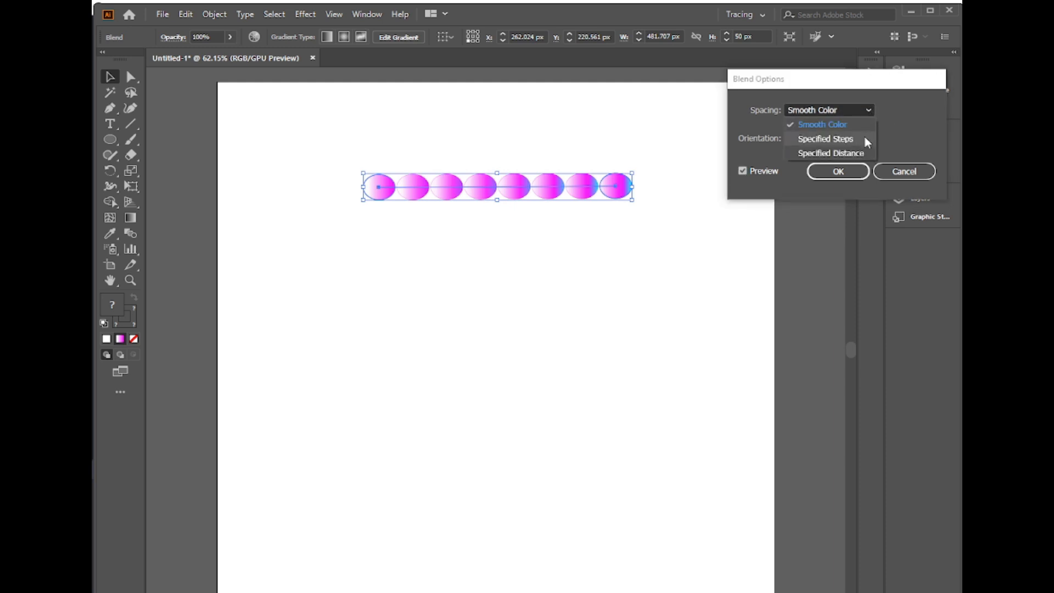
{"action": "left_click", "coordinate": [864, 137]}
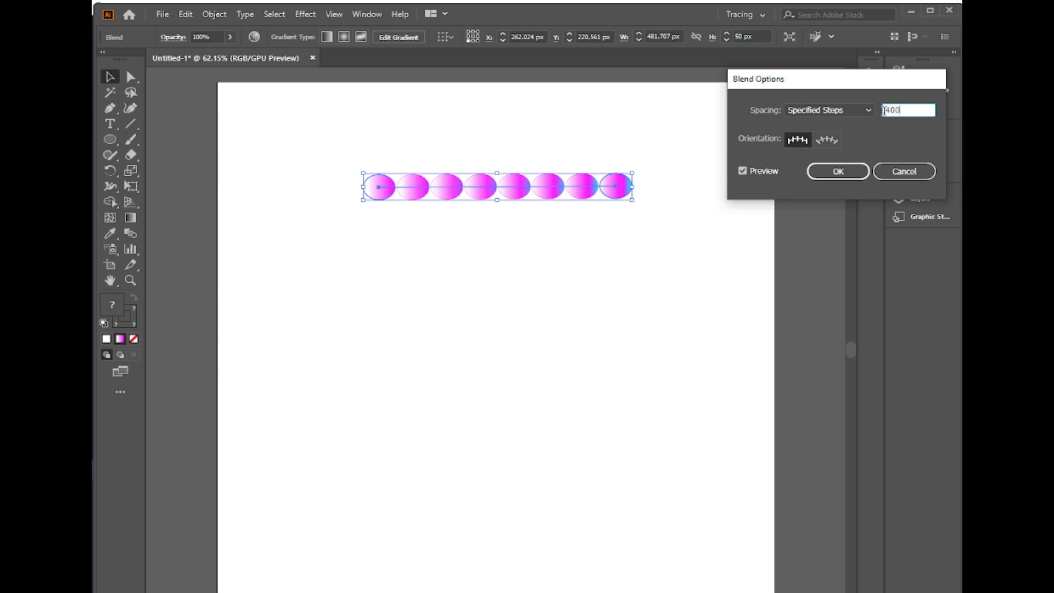
{"action": "left_click", "coordinate": [856, 174]}
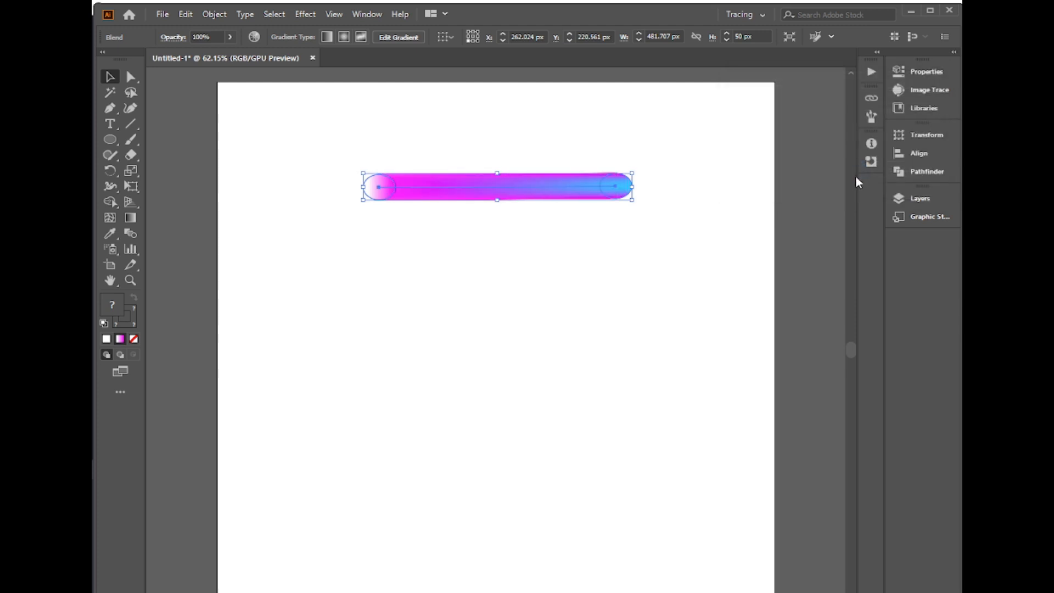
Step: Draw a continuous cursive "Hi" path, without the dot, below the gradient bar with the Pencil tool
{"action": "left_click", "coordinate": [199, 206]}
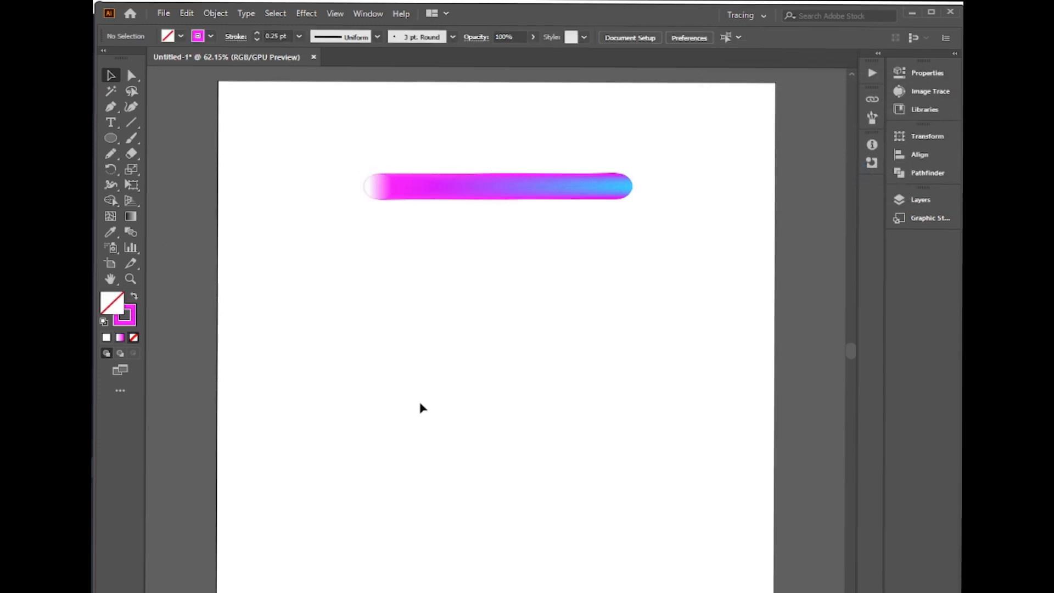
{"action": "left_click", "coordinate": [116, 153]}
{"action": "mouse_move", "coordinate": [373, 269]}
{"action": "left_mouse_down"}
{"action": "mouse_move", "coordinate": [388, 364]}
{"action": "mouse_move", "coordinate": [372, 391]}
{"action": "mouse_move", "coordinate": [356, 386]}
{"action": "mouse_move", "coordinate": [354, 347]}
{"action": "mouse_move", "coordinate": [446, 306]}
{"action": "mouse_move", "coordinate": [451, 268]}
{"action": "mouse_move", "coordinate": [438, 267]}
{"action": "mouse_move", "coordinate": [425, 373]}
{"action": "mouse_move", "coordinate": [441, 382]}
{"action": "mouse_move", "coordinate": [464, 372]}
{"action": "mouse_move", "coordinate": [477, 345]}
{"action": "mouse_move", "coordinate": [477, 377]}
{"action": "mouse_move", "coordinate": [492, 378]}
{"action": "mouse_move", "coordinate": [500, 358]}
{"action": "left_mouse_up"}
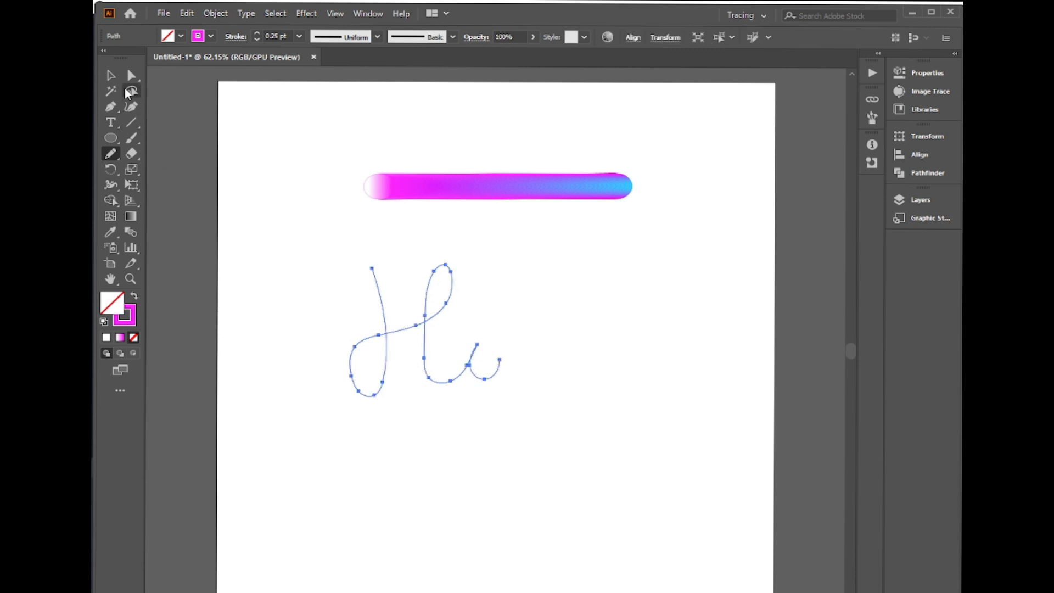
Step: Select the gradient blend together with the handwritten path and replace the blend's spine with that path
{"action": "left_click", "coordinate": [110, 75]}
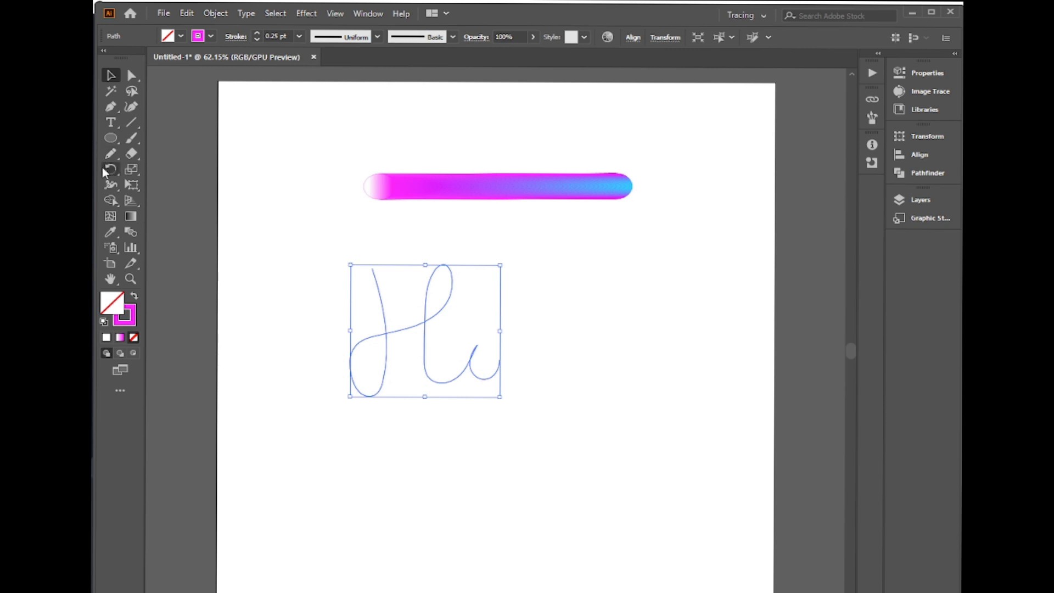
{"action": "left_click_drag", "start_coordinate": [353, 158], "coordinate": [558, 402]}
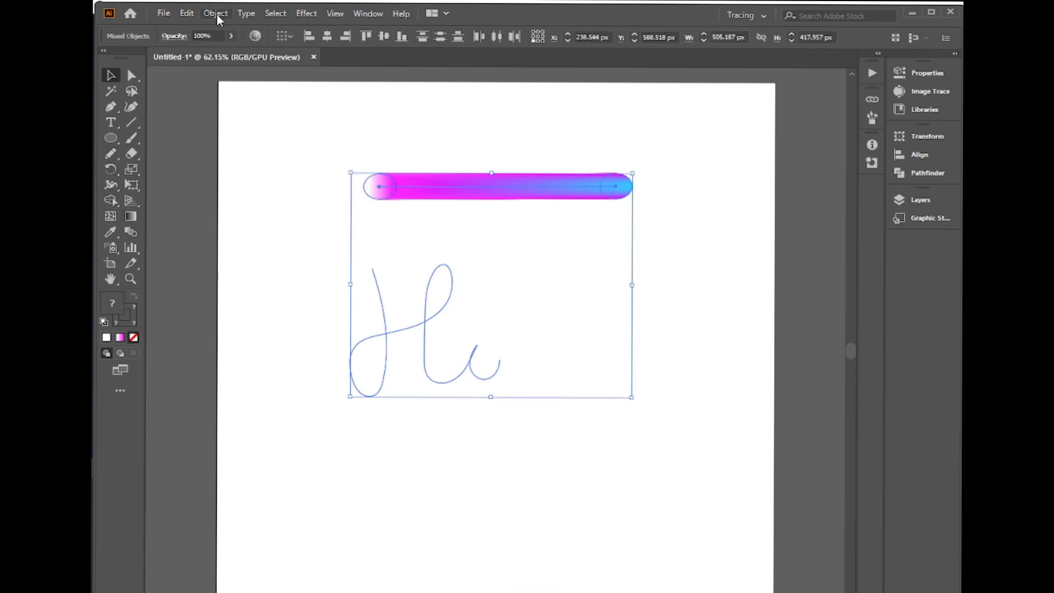
{"action": "left_click", "coordinate": [215, 14]}
{"action": "left_click", "coordinate": [181, 88]}
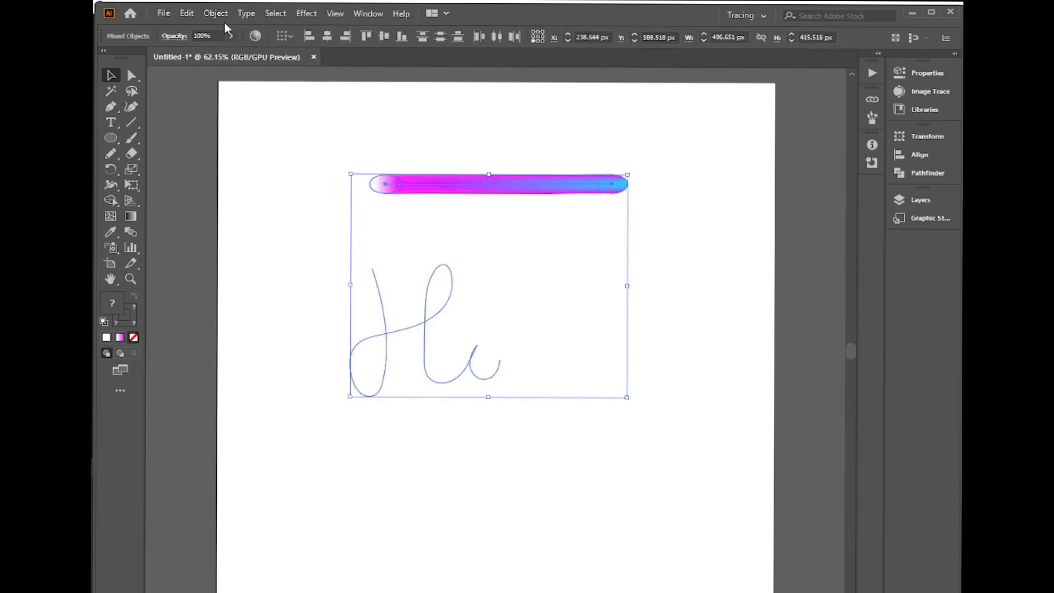
{"action": "left_click", "coordinate": [220, 16]}
{"action": "mouse_move", "coordinate": [248, 370]}
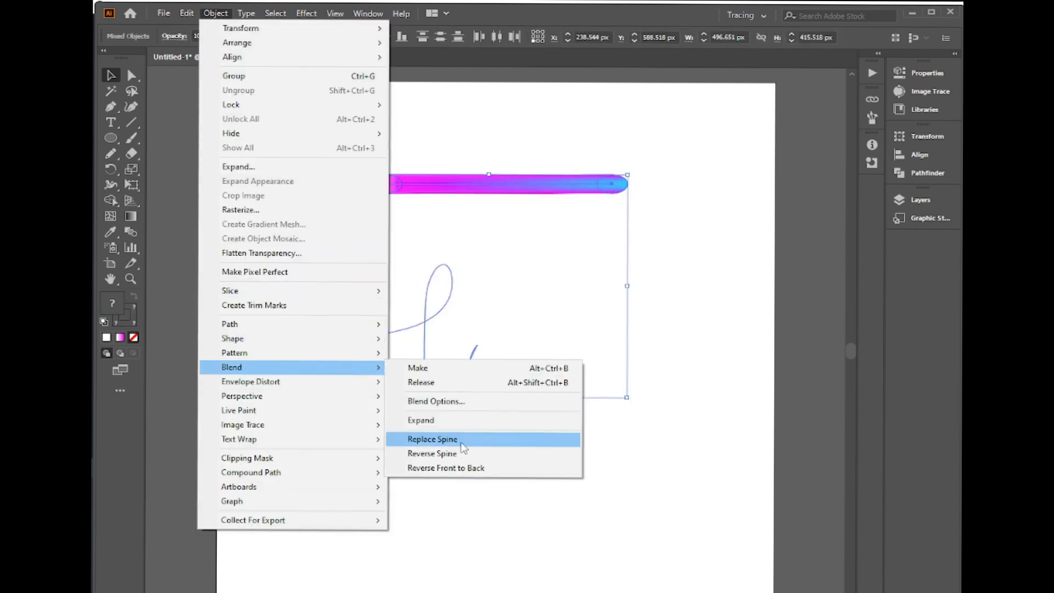
{"action": "left_click", "coordinate": [461, 438]}
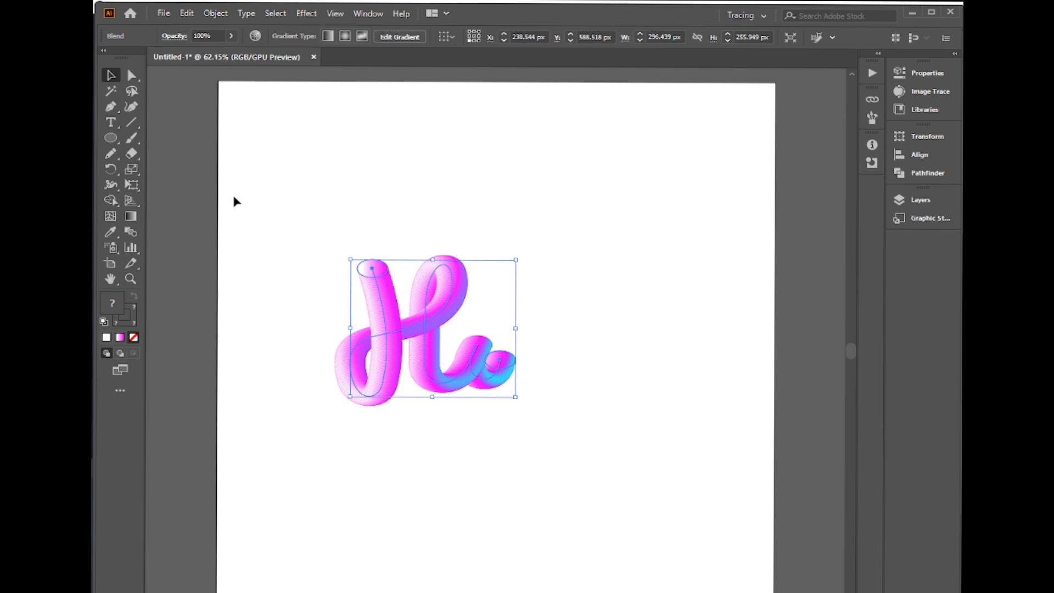
Step: Draw a small circle as the dot above the i and fill it with the white-to-magenta gradient
{"action": "left_click", "coordinate": [111, 137]}
{"action": "left_click_drag", "start_coordinate": [565, 231], "coordinate": [590, 252]}
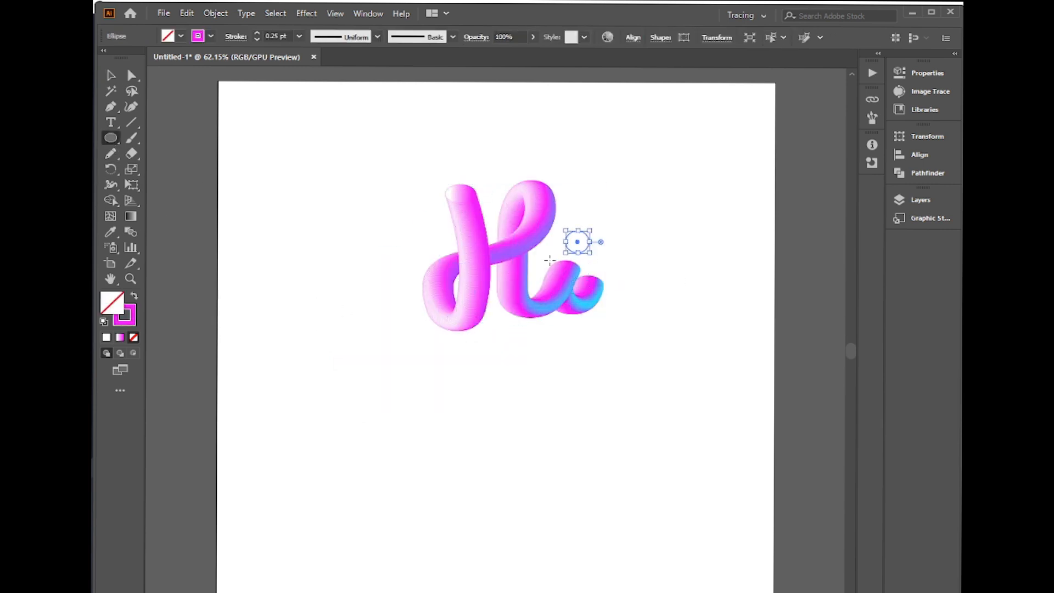
{"action": "left_click", "coordinate": [120, 337]}
{"action": "key", "text": "v"}
{"action": "left_click", "coordinate": [789, 46]}
{"action": "left_click", "coordinate": [661, 105]}
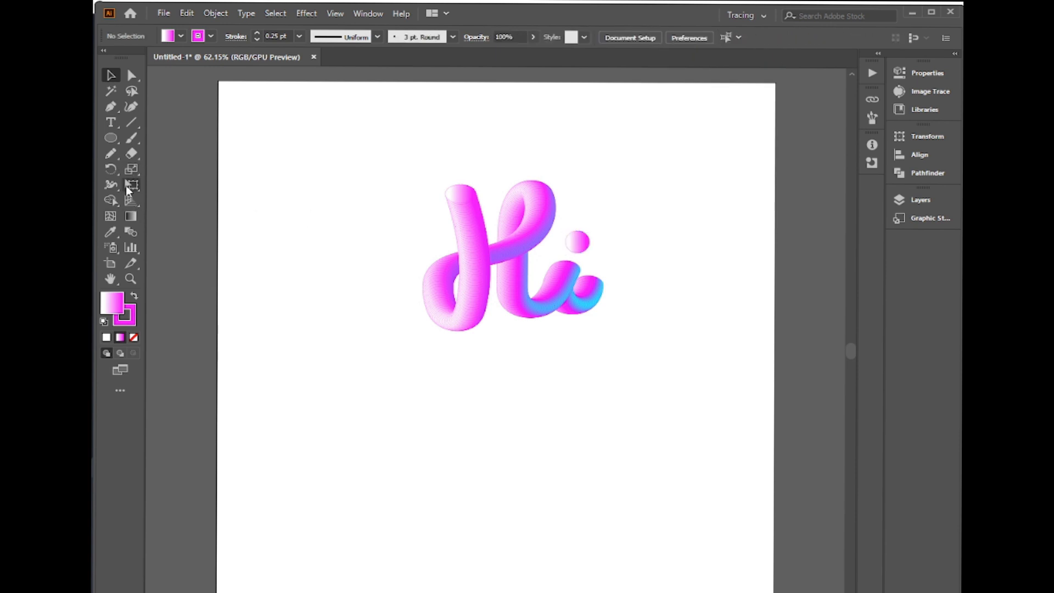
Step: Set the type size to 72 pt and add the text "WORLD" below the Hi lettering
{"action": "left_click", "coordinate": [111, 123]}
{"action": "left_click", "coordinate": [404, 437]}
{"action": "key", "text": "Delete"}
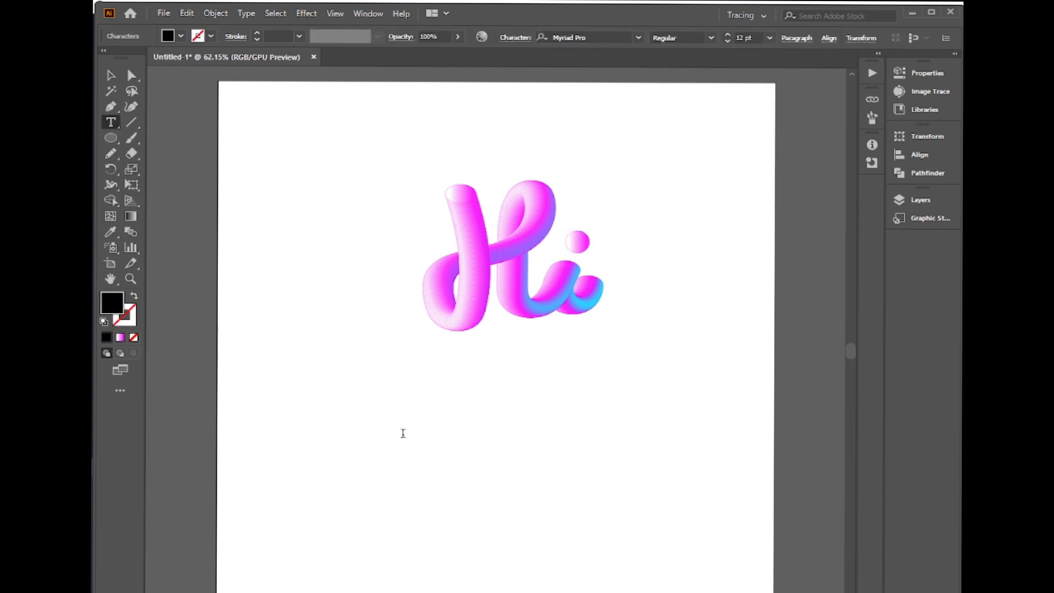
{"action": "right_click", "coordinate": [405, 435]}
{"action": "mouse_move", "coordinate": [522, 235]}
{"action": "left_click", "coordinate": [658, 463]}
{"action": "left_click", "coordinate": [401, 430]}
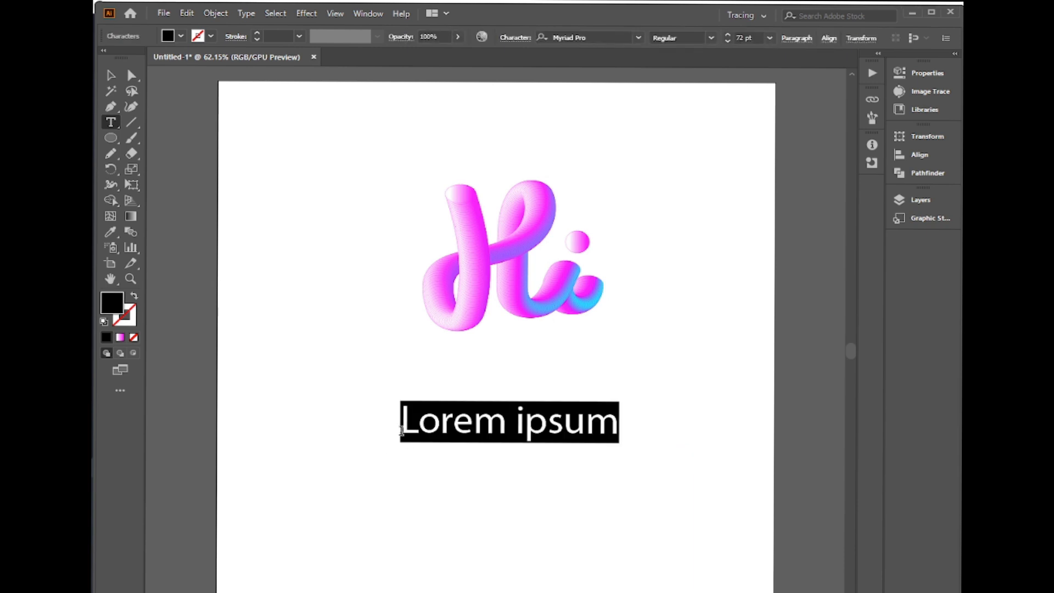
{"action": "type", "text": "WOR"}
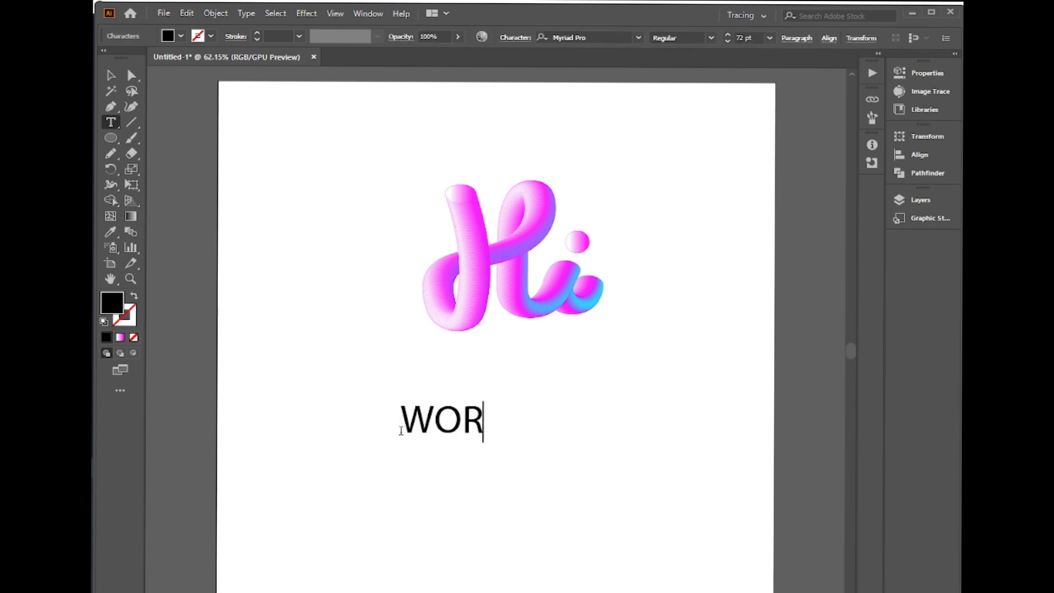
{"action": "type", "text": "LD"}
{"action": "key", "text": "Escape"}
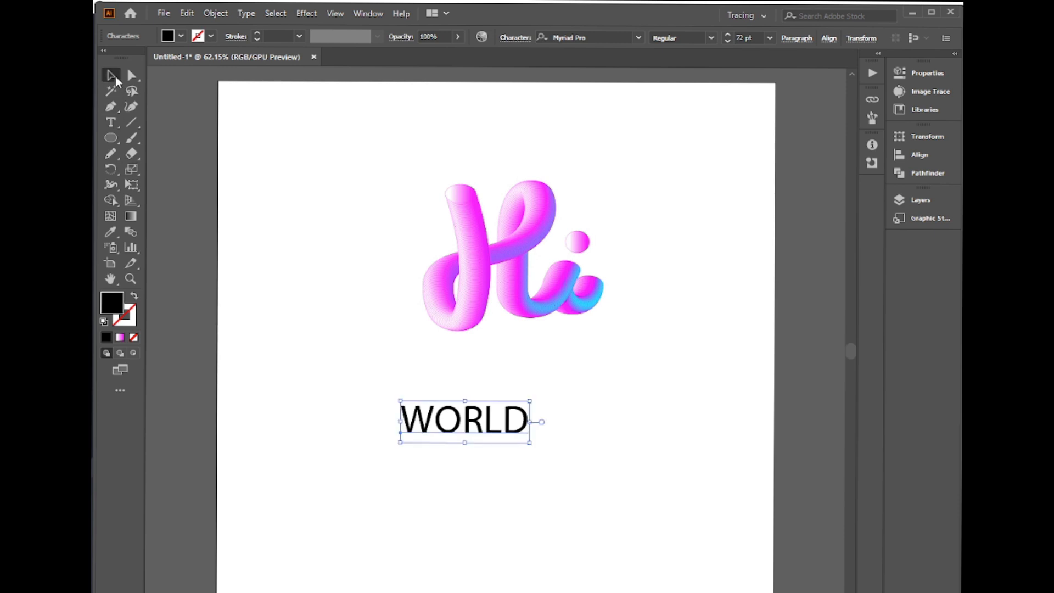
Step: Move the WORLD text into the open space below and left of the Hi lettering, and set its font to Calisto MT
{"action": "left_click_drag", "start_coordinate": [512, 437], "coordinate": [383, 405]}
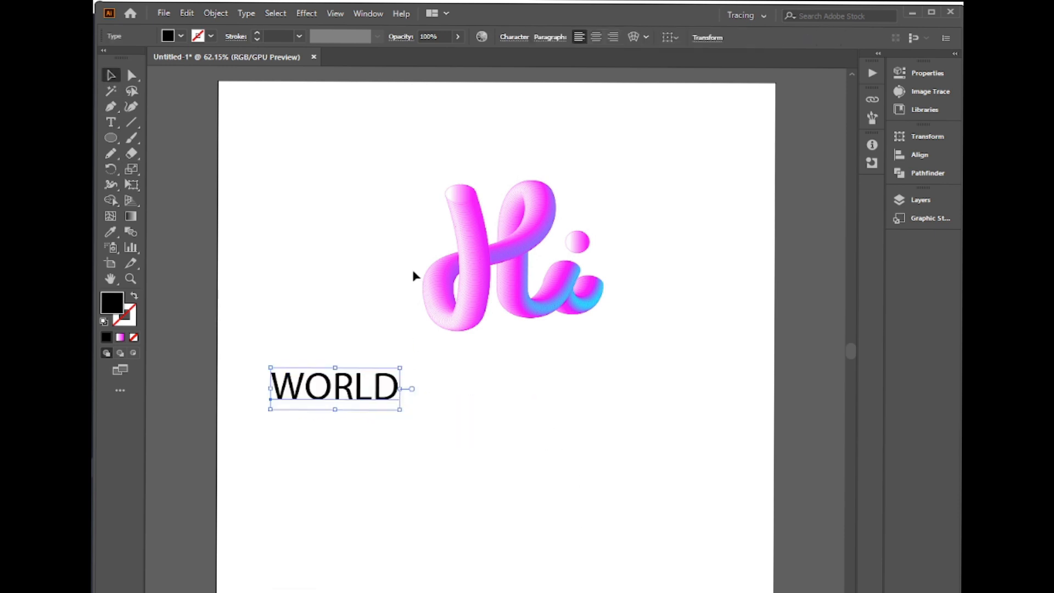
{"action": "left_click", "coordinate": [517, 39]}
{"action": "left_click", "coordinate": [518, 58]}
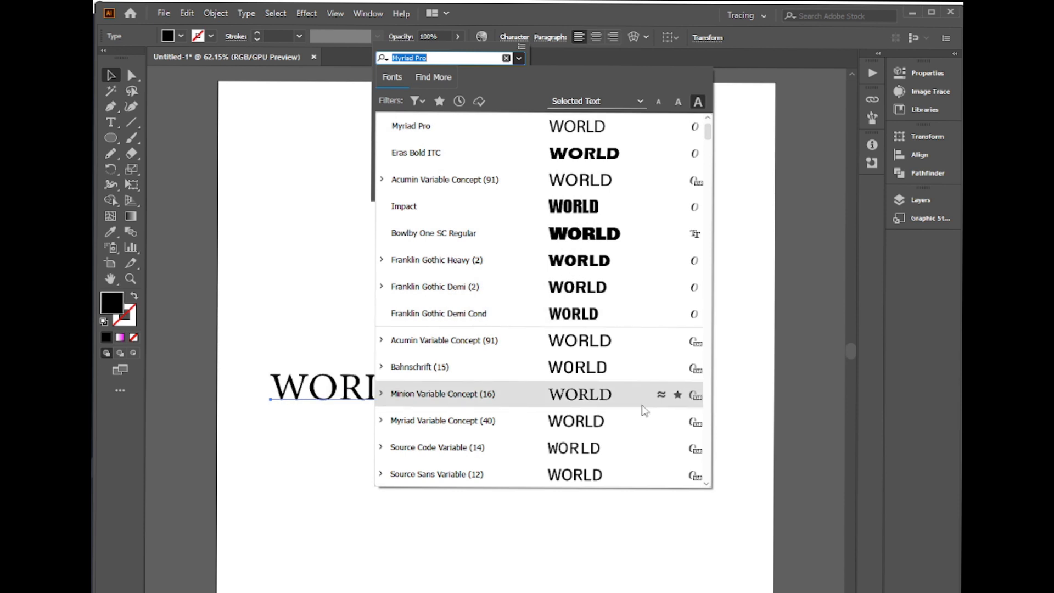
{"action": "scroll", "coordinate": [644, 411], "scroll_direction": "down", "scroll_amount": 2}
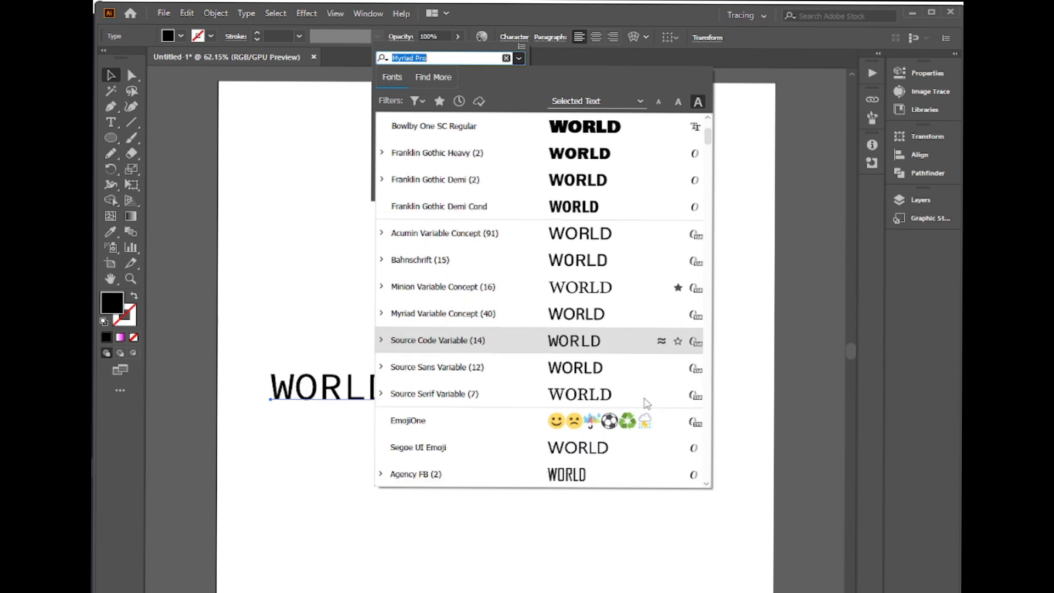
{"action": "scroll", "coordinate": [652, 373], "scroll_direction": "down", "scroll_amount": 2}
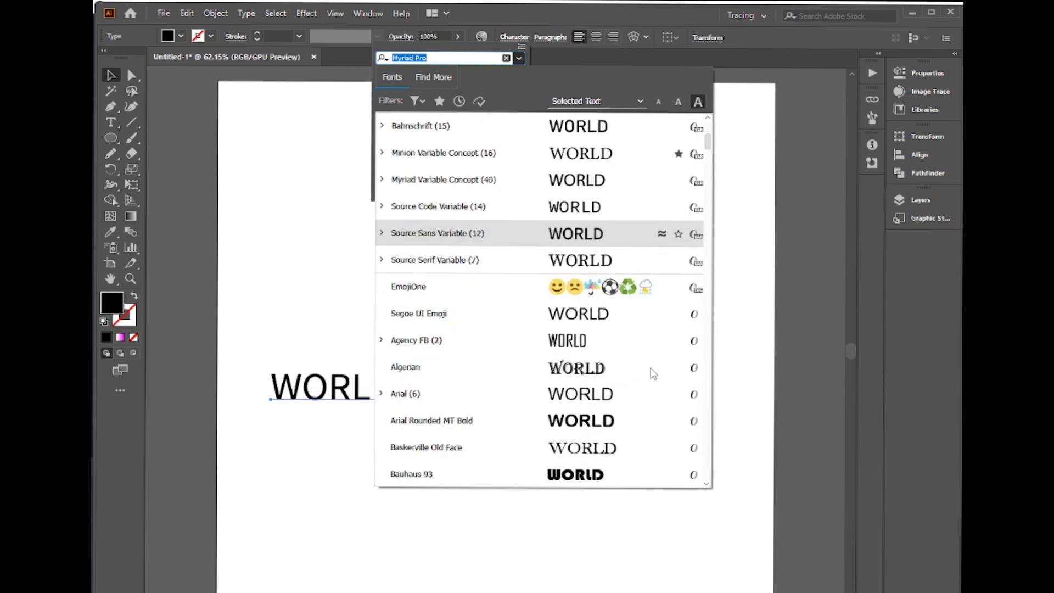
{"action": "scroll", "coordinate": [653, 373], "scroll_direction": "down", "scroll_amount": 1}
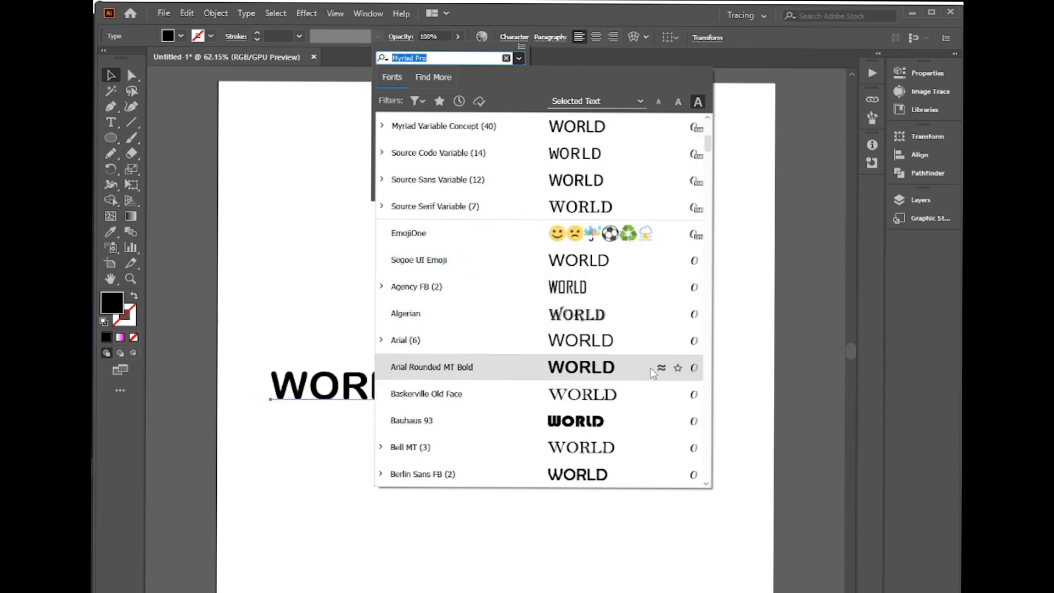
{"action": "scroll", "coordinate": [652, 373], "scroll_direction": "down", "scroll_amount": 1}
{"action": "scroll", "coordinate": [650, 374], "scroll_direction": "down", "scroll_amount": 1}
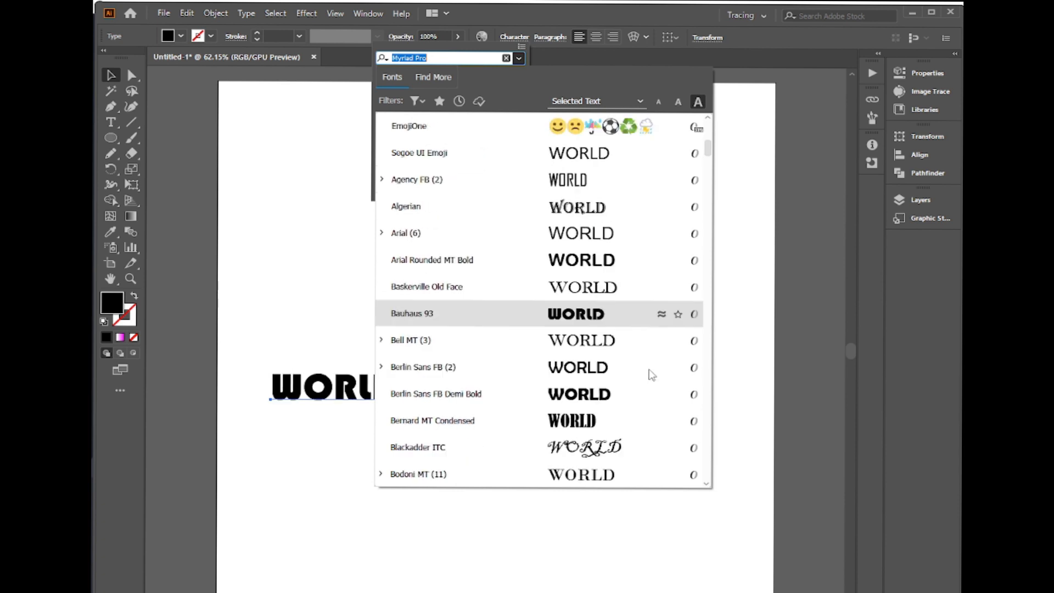
{"action": "scroll", "coordinate": [652, 374], "scroll_direction": "down", "scroll_amount": 4}
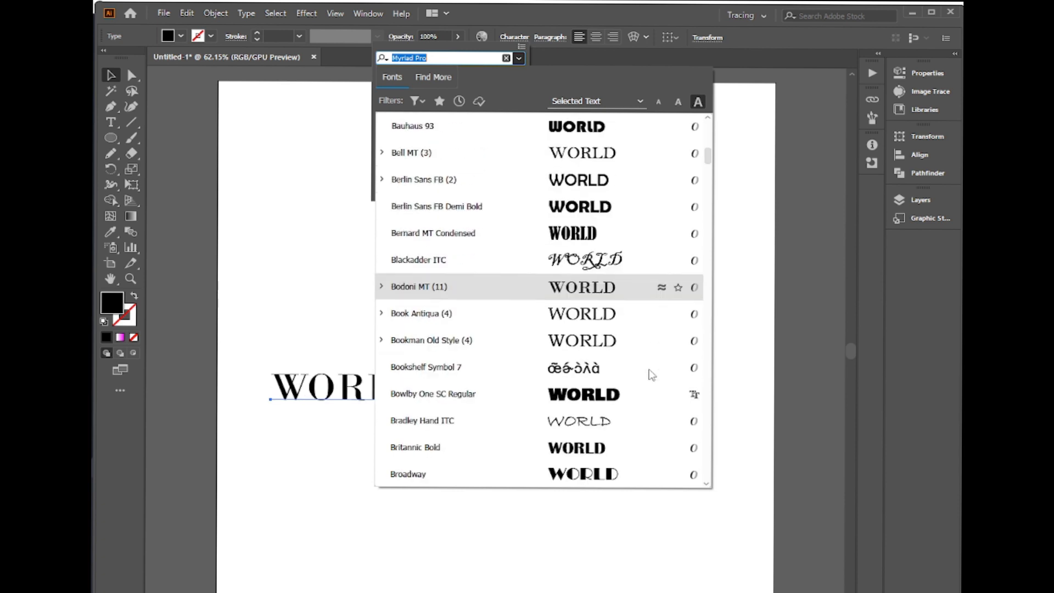
{"action": "scroll", "coordinate": [650, 374], "scroll_direction": "down", "scroll_amount": 1}
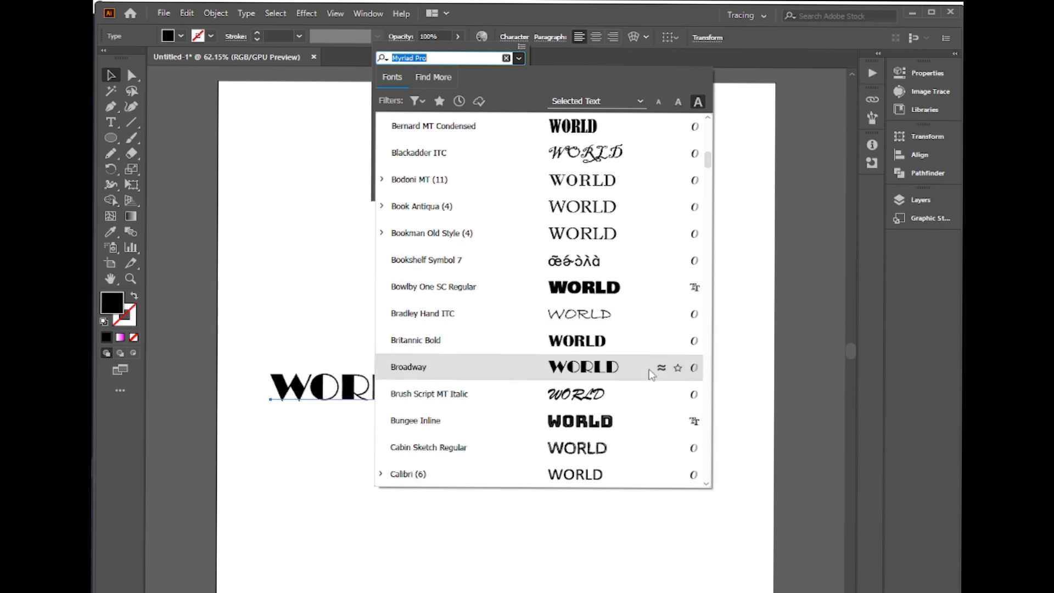
{"action": "scroll", "coordinate": [650, 374], "scroll_direction": "down", "scroll_amount": 3}
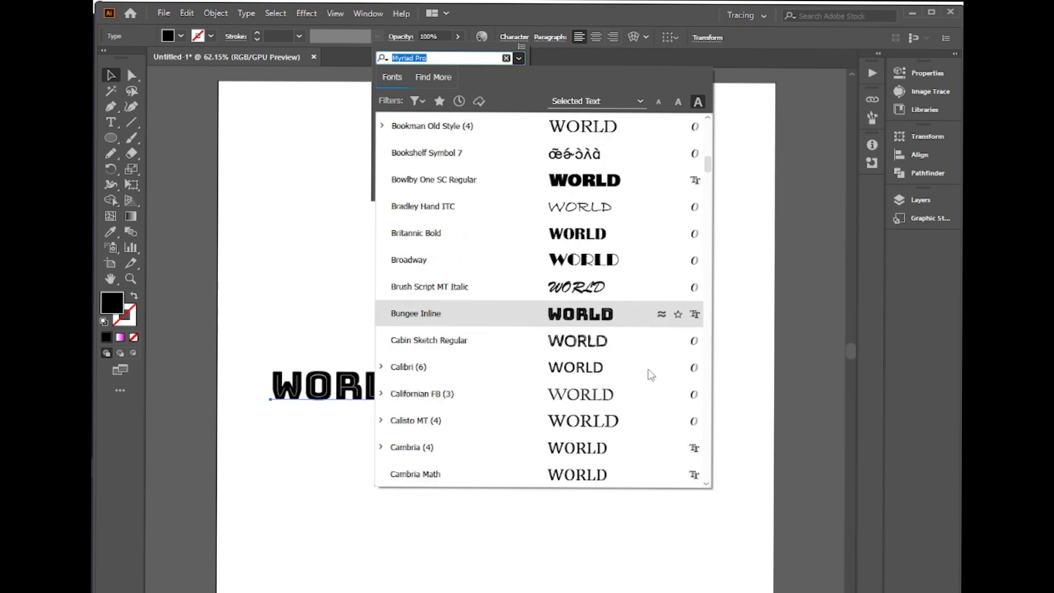
{"action": "left_click", "coordinate": [650, 374]}
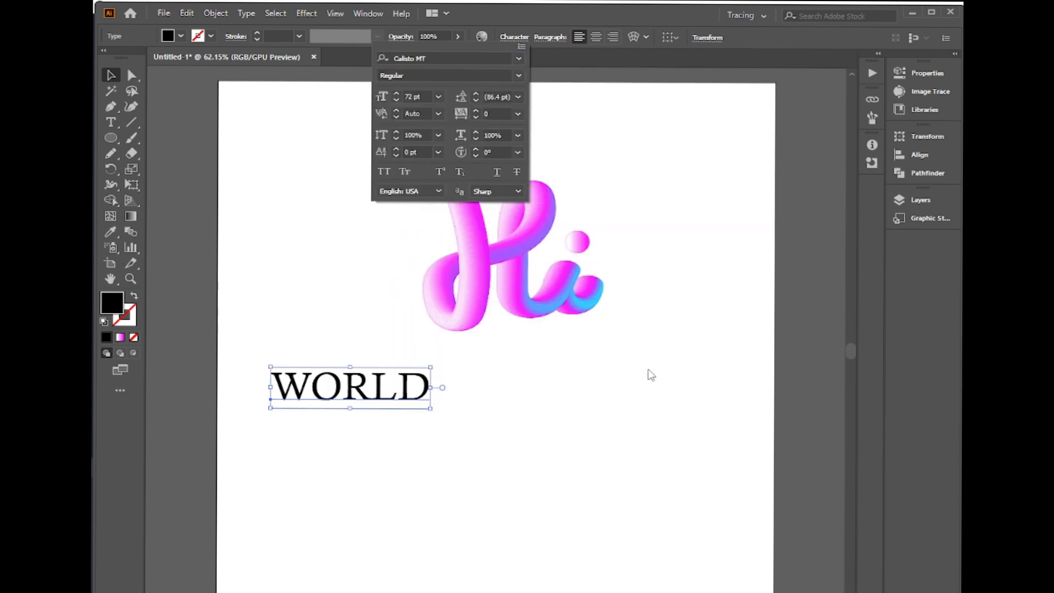
{"action": "key", "text": "Escape"}
Step: Enlarge the WORLD text directly below the Hi lettering and convert it into separate, ungrouped letter outlines
{"action": "left_click_drag", "start_coordinate": [430, 409], "coordinate": [565, 412]}
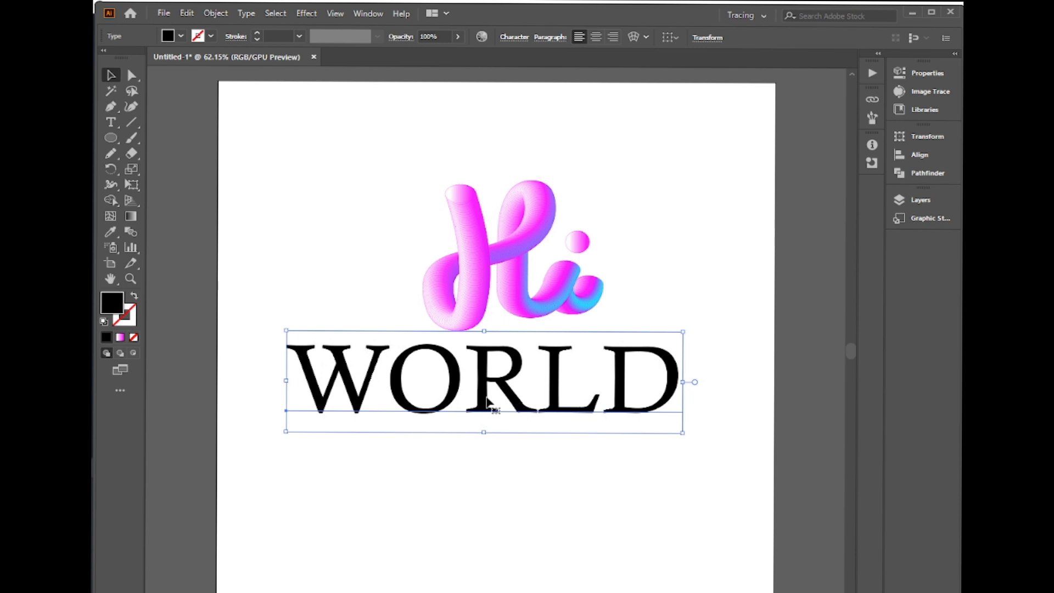
{"action": "right_click", "coordinate": [486, 416]}
{"action": "left_click", "coordinate": [553, 216]}
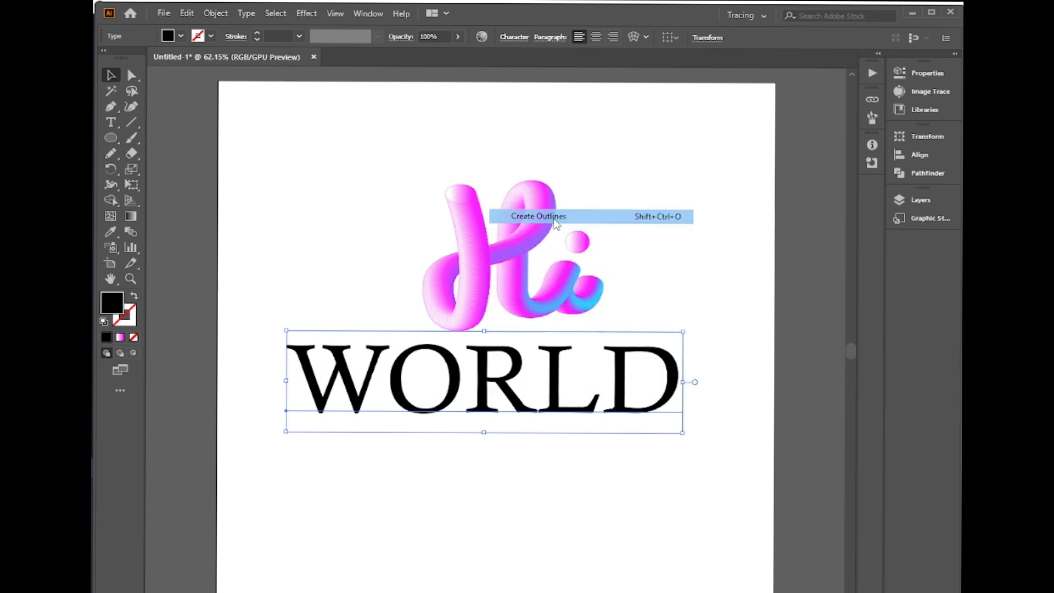
{"action": "right_click", "coordinate": [493, 384]}
{"action": "left_click", "coordinate": [557, 493]}
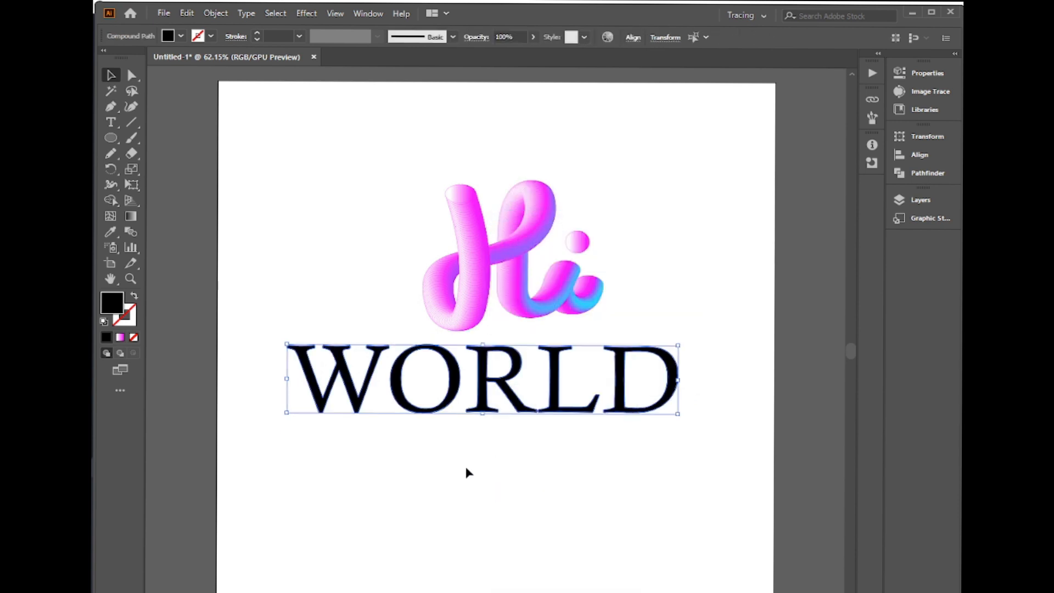
Step: Try moving the WORLD letters up over the Hi lettering, and return them to their place below it
{"action": "left_click", "coordinate": [530, 311]}
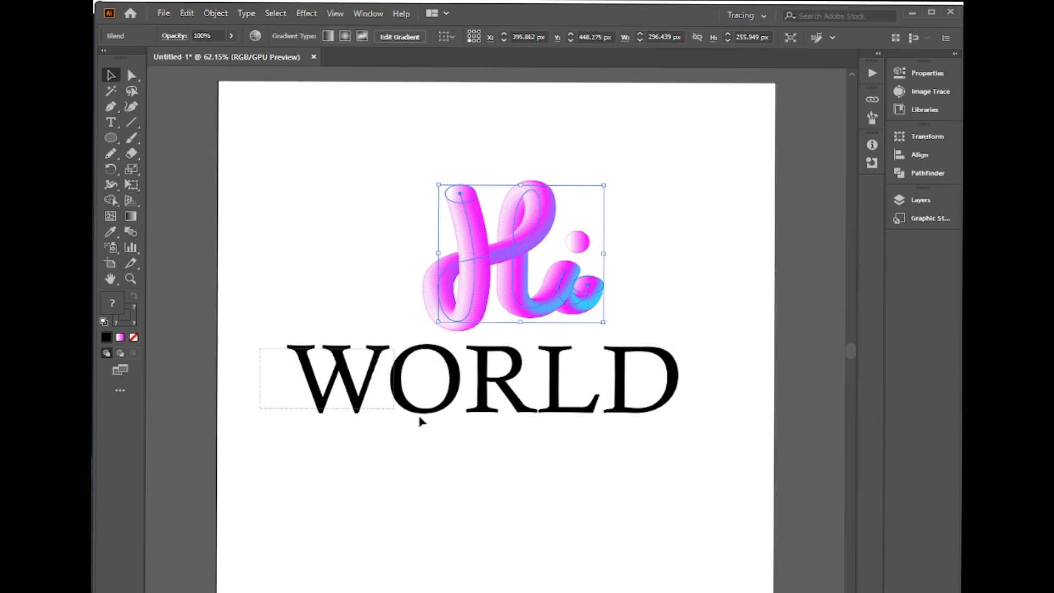
{"action": "left_click", "coordinate": [549, 409]}
{"action": "left_click_drag", "start_coordinate": [552, 411], "coordinate": [553, 317]}
{"action": "left_click", "coordinate": [555, 429]}
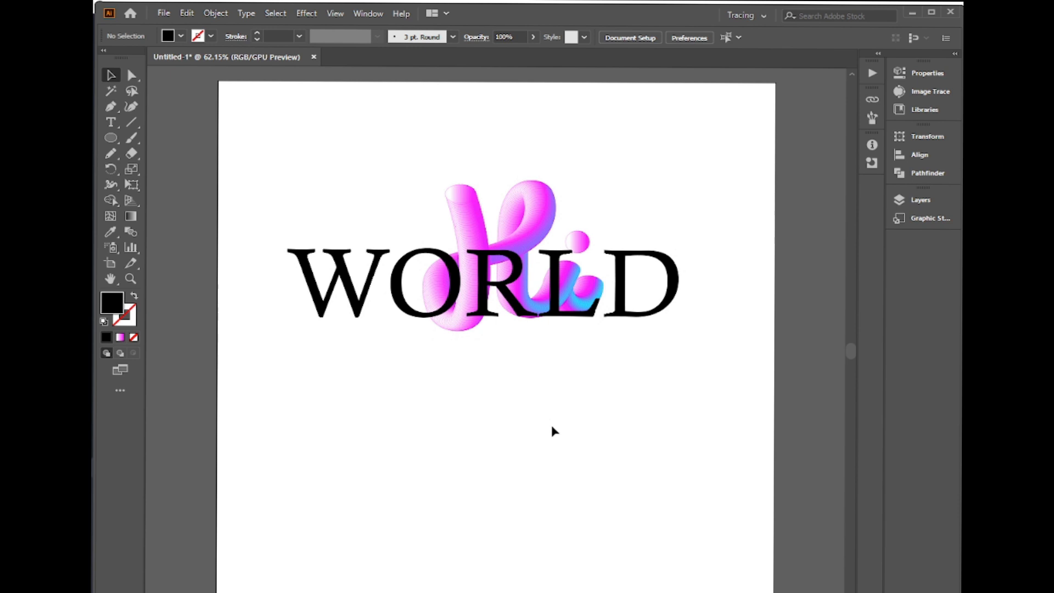
{"action": "left_click", "coordinate": [564, 311]}
{"action": "left_click_drag", "start_coordinate": [276, 245], "coordinate": [648, 303]}
{"action": "left_click", "coordinate": [565, 430]}
{"action": "left_click_drag", "start_coordinate": [455, 198], "coordinate": [459, 114]}
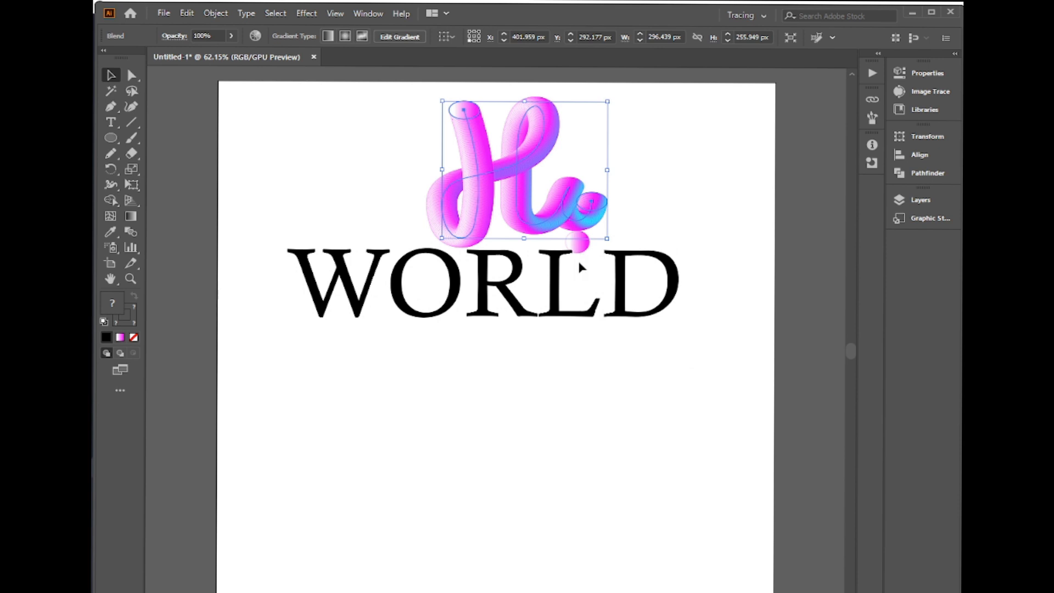
{"action": "key", "text": "ctrl+z"}
{"action": "left_click_drag", "start_coordinate": [359, 308], "coordinate": [360, 404]}
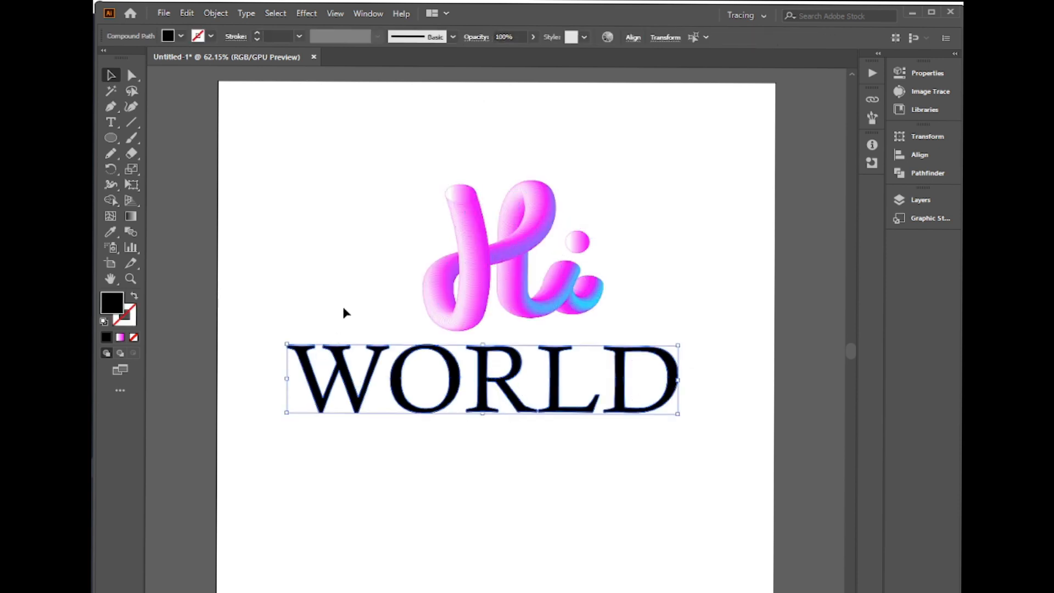
Step: Group the Hi blend with the dot of the i and scale the group down slightly
{"action": "right_click", "coordinate": [548, 256]}
{"action": "left_click", "coordinate": [586, 354]}
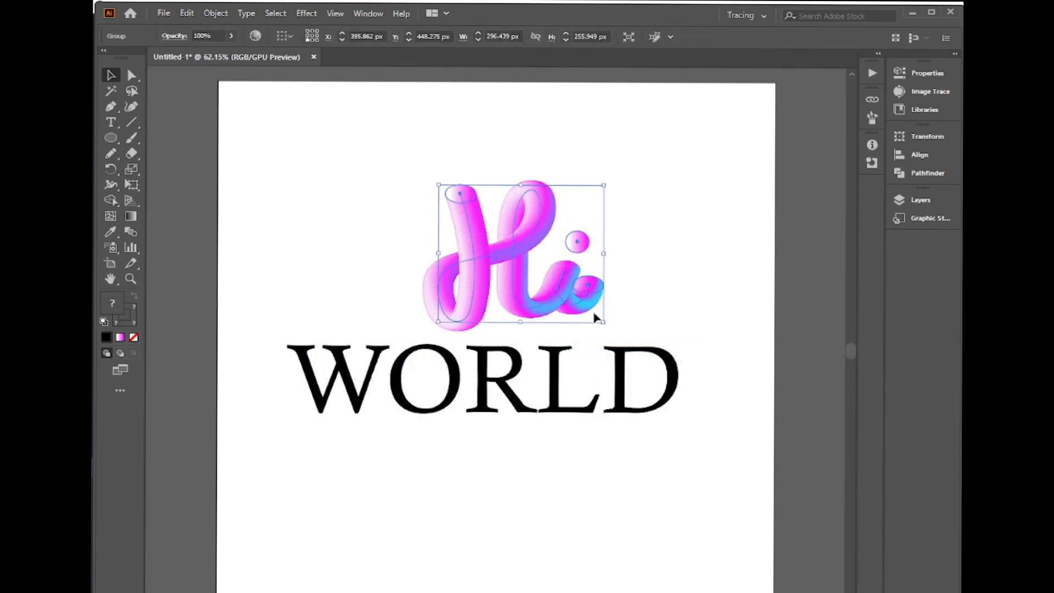
{"action": "left_click_drag", "start_coordinate": [603, 322], "coordinate": [580, 303]}
Step: Stretch all the WORLD letters taller and wider together, and move them up so they overlap the Hi lettering
{"action": "left_click_drag", "start_coordinate": [261, 377], "coordinate": [695, 418]}
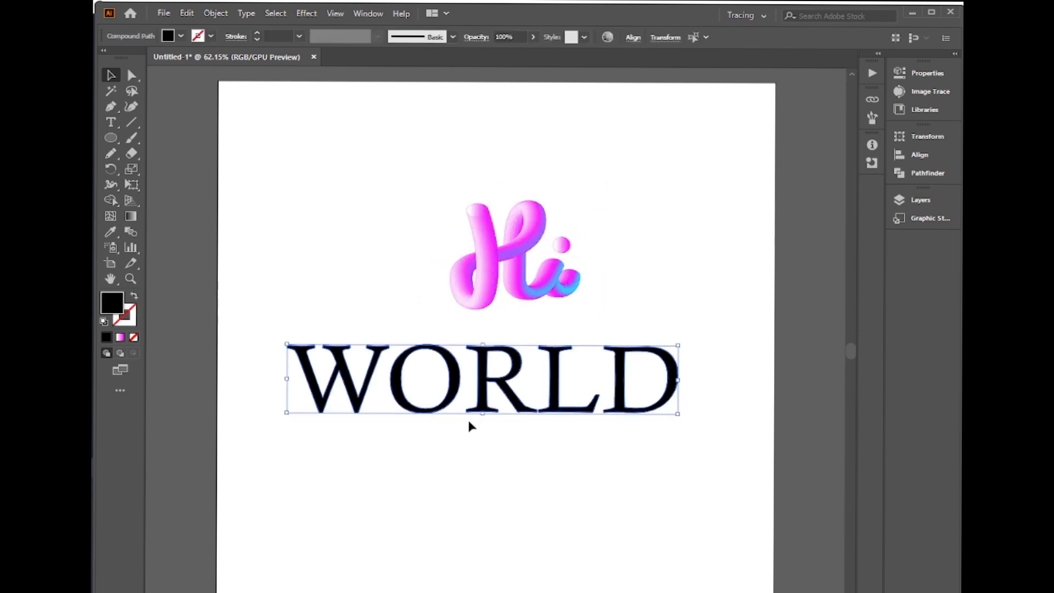
{"action": "mouse_move", "coordinate": [481, 414]}
{"action": "left_mouse_down"}
{"action": "mouse_move", "coordinate": [483, 452]}
{"action": "mouse_move", "coordinate": [484, 428]}
{"action": "left_mouse_up"}
{"action": "left_click_drag", "start_coordinate": [679, 386], "coordinate": [719, 386]}
{"action": "left_click_drag", "start_coordinate": [501, 345], "coordinate": [501, 328]}
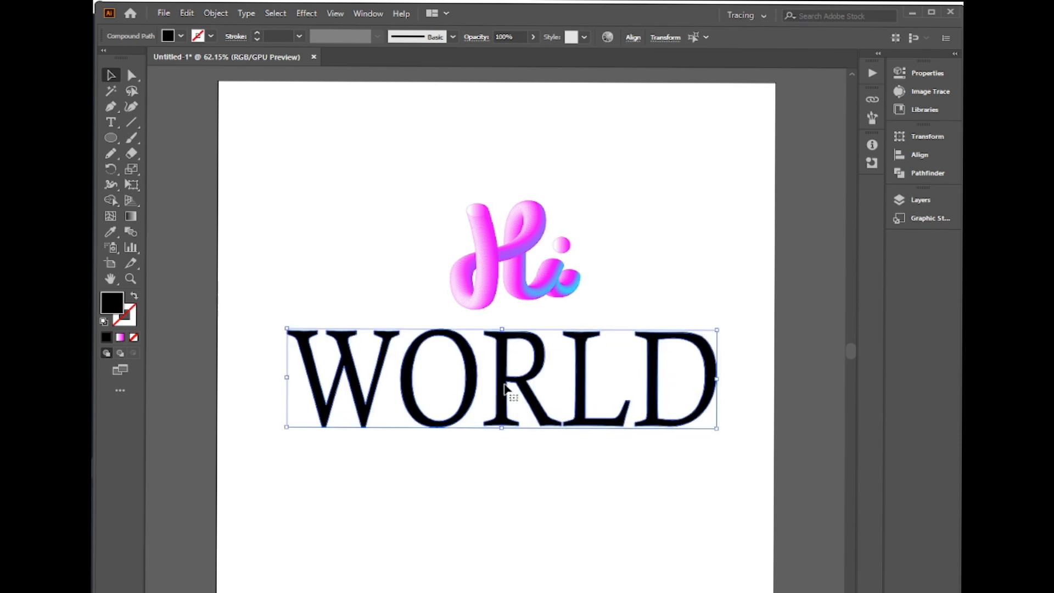
{"action": "left_click_drag", "start_coordinate": [286, 378], "coordinate": [274, 379]}
{"action": "left_click_drag", "start_coordinate": [501, 394], "coordinate": [506, 291]}
Step: Try sending the letter O behind the Hi lettering, and undo that arrangement
{"action": "left_click", "coordinate": [473, 395]}
{"action": "left_click", "coordinate": [442, 328]}
{"action": "right_click", "coordinate": [441, 330]}
{"action": "mouse_move", "coordinate": [498, 475]}
{"action": "left_click", "coordinate": [708, 519]}
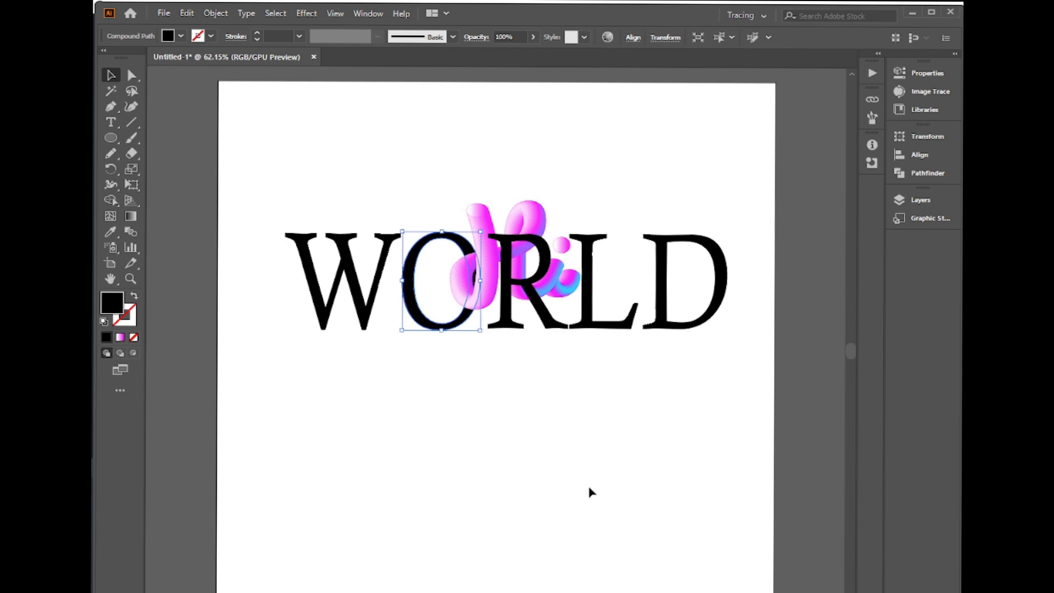
{"action": "left_click", "coordinate": [551, 328]}
{"action": "left_click_drag", "start_coordinate": [569, 284], "coordinate": [572, 284]}
{"action": "left_click", "coordinate": [584, 394]}
{"action": "left_click", "coordinate": [555, 326]}
{"action": "key", "text": "ctrl+z"}
{"action": "key", "text": "ctrl+z"}
{"action": "left_click", "coordinate": [563, 360]}
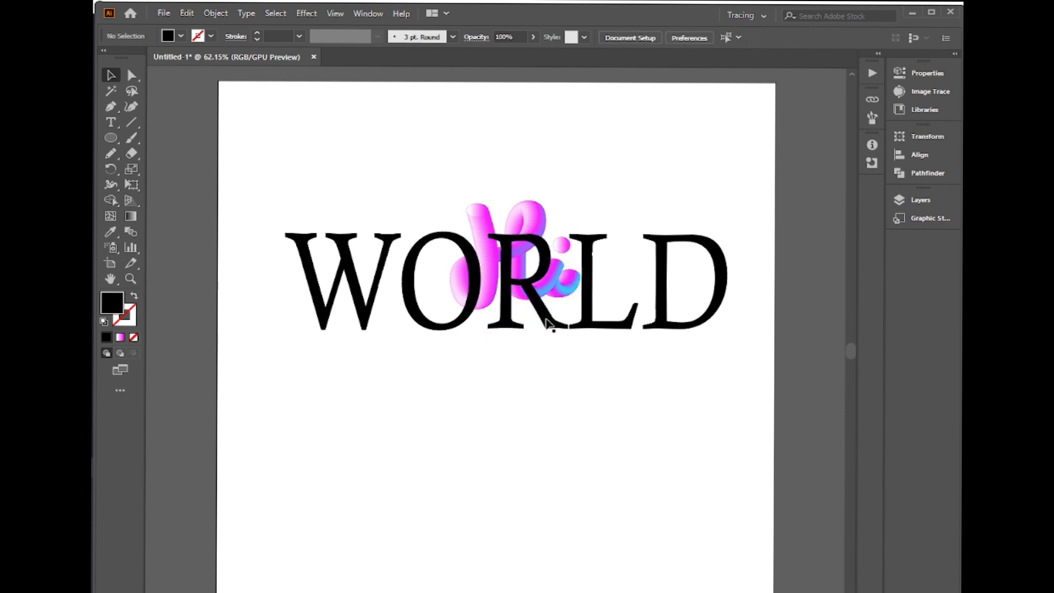
Step: Send the letter R of WORLD to the back, behind the Hi lettering
{"action": "left_click", "coordinate": [543, 321]}
{"action": "right_click", "coordinate": [546, 317]}
{"action": "mouse_move", "coordinate": [658, 463]}
{"action": "left_click", "coordinate": [774, 508]}
{"action": "left_click", "coordinate": [614, 486]}
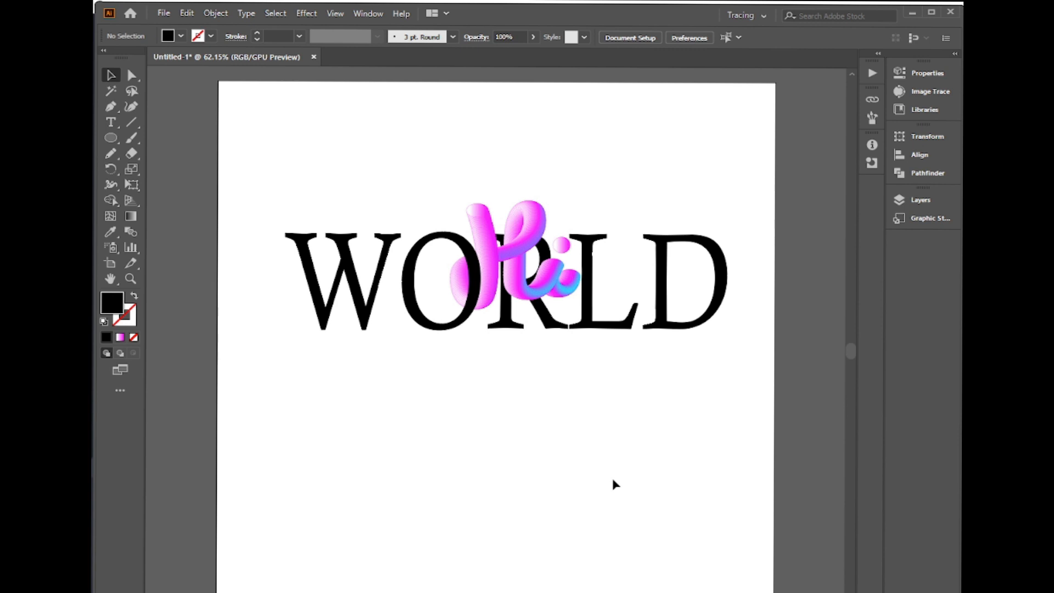
Step: Stretch the Hi group wider and taller across the O, R and L to about 326 by 252 px
{"action": "left_click", "coordinate": [571, 284]}
{"action": "left_click_drag", "start_coordinate": [582, 256], "coordinate": [604, 256]}
{"action": "left_click", "coordinate": [555, 407]}
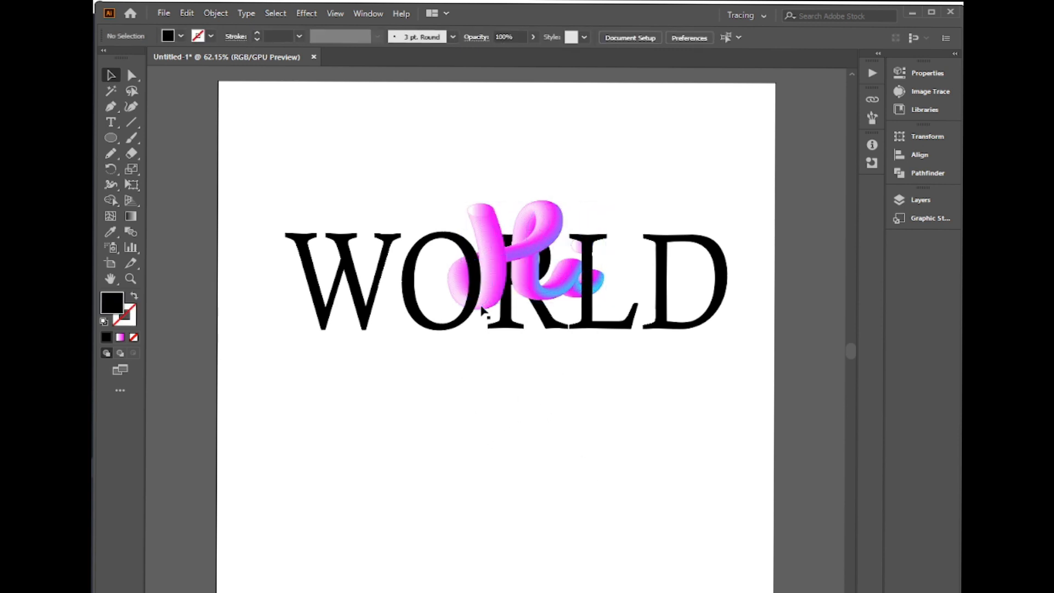
{"action": "left_click", "coordinate": [483, 285]}
{"action": "left_click_drag", "start_coordinate": [525, 197], "coordinate": [525, 168]}
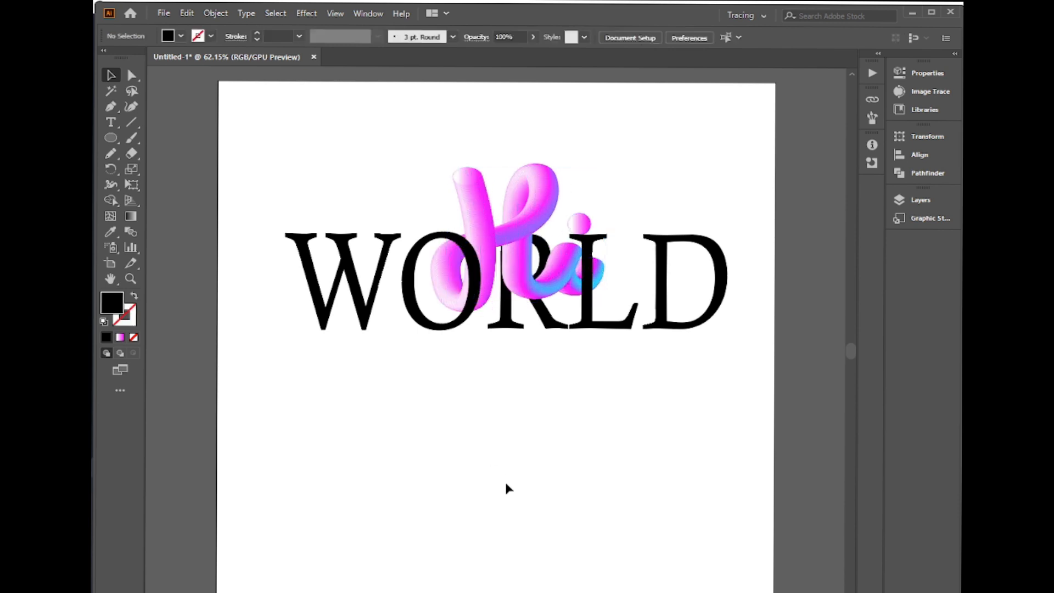
{"action": "left_click_drag", "start_coordinate": [446, 235], "coordinate": [422, 235]}
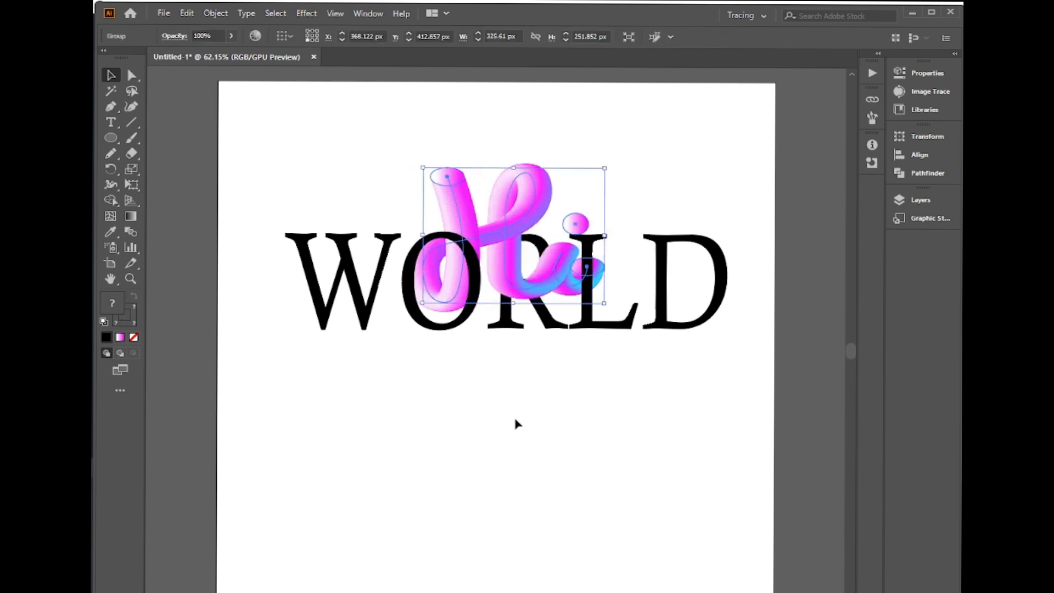
{"action": "left_click", "coordinate": [519, 460]}
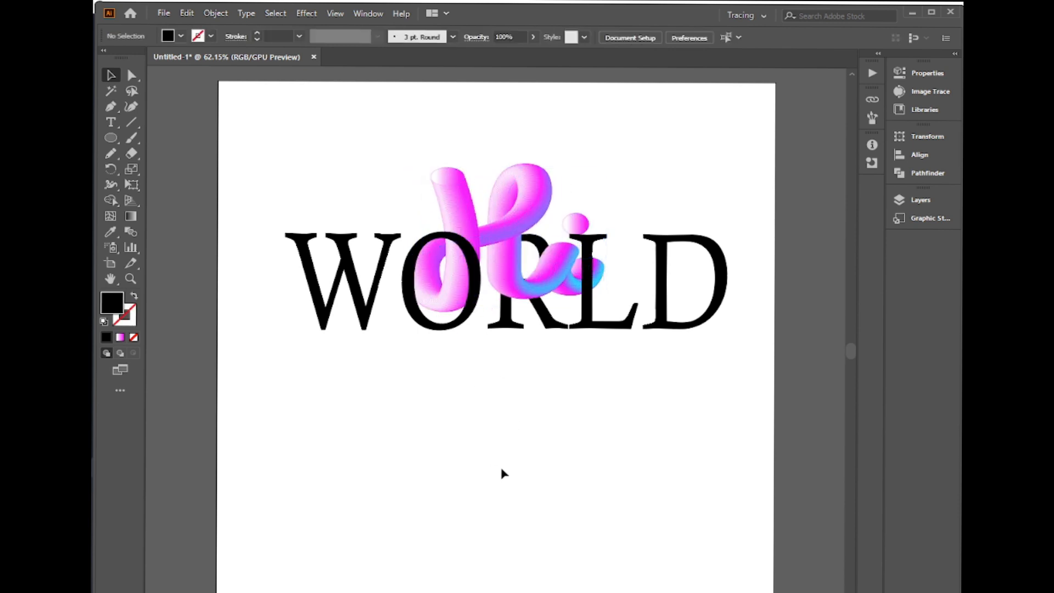